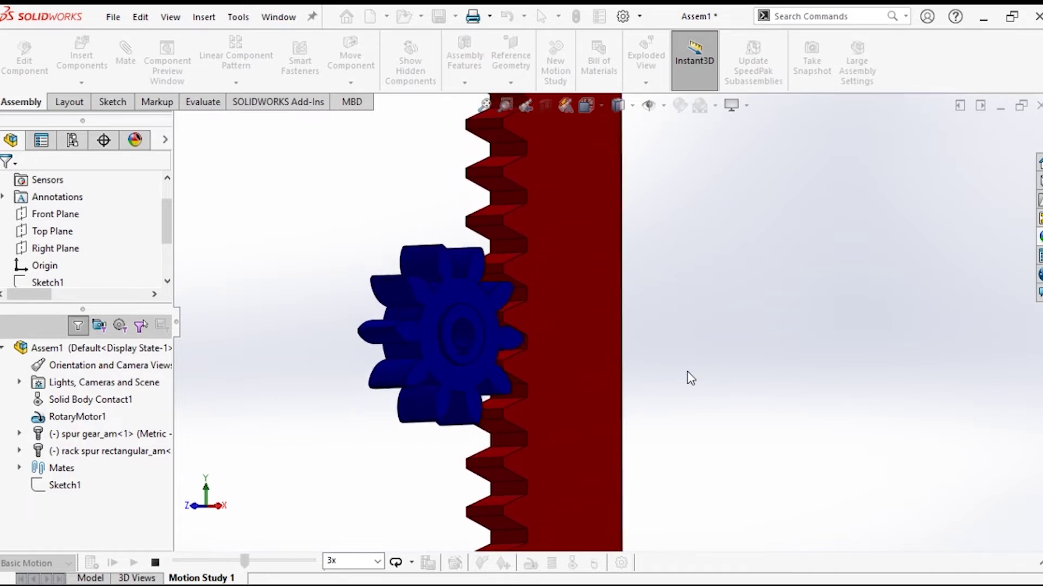
Step: Stop the running motion study of the rack and pinion and create a new assembly document
{"action": "left_click", "coordinate": [155, 563]}
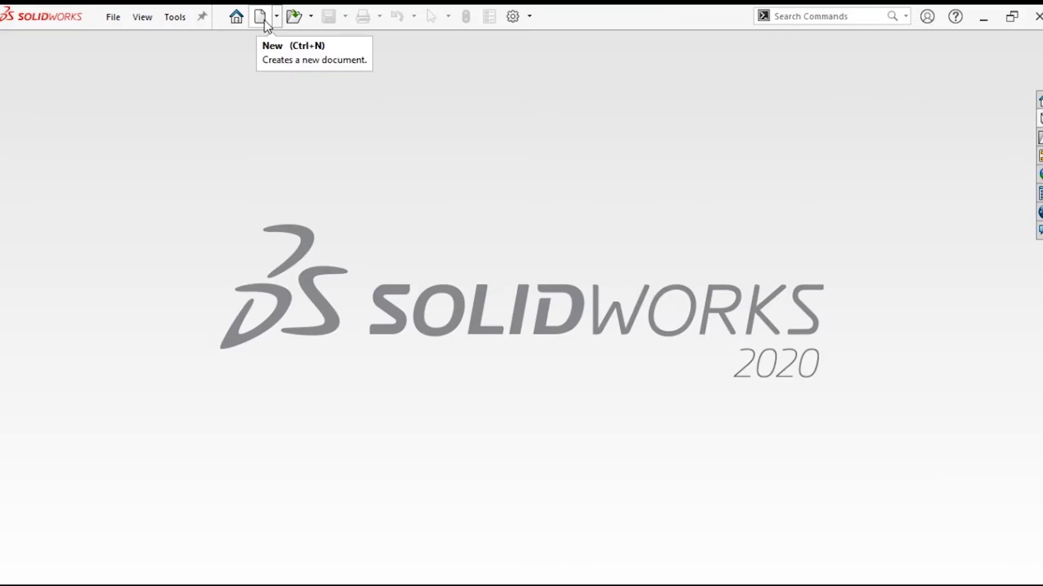
{"action": "left_click", "coordinate": [261, 18]}
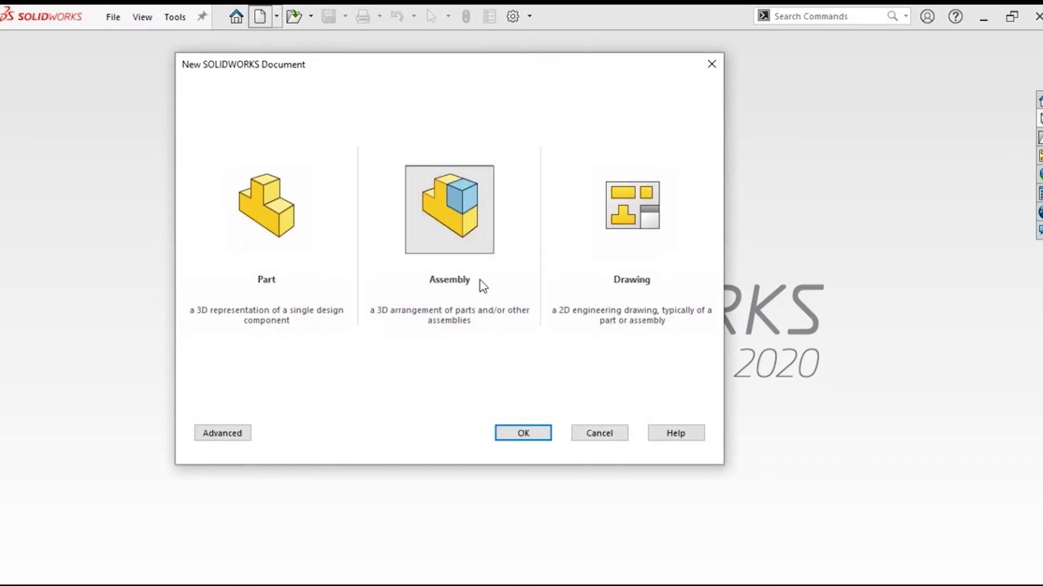
{"action": "left_click", "coordinate": [483, 286]}
{"action": "left_click", "coordinate": [510, 432]}
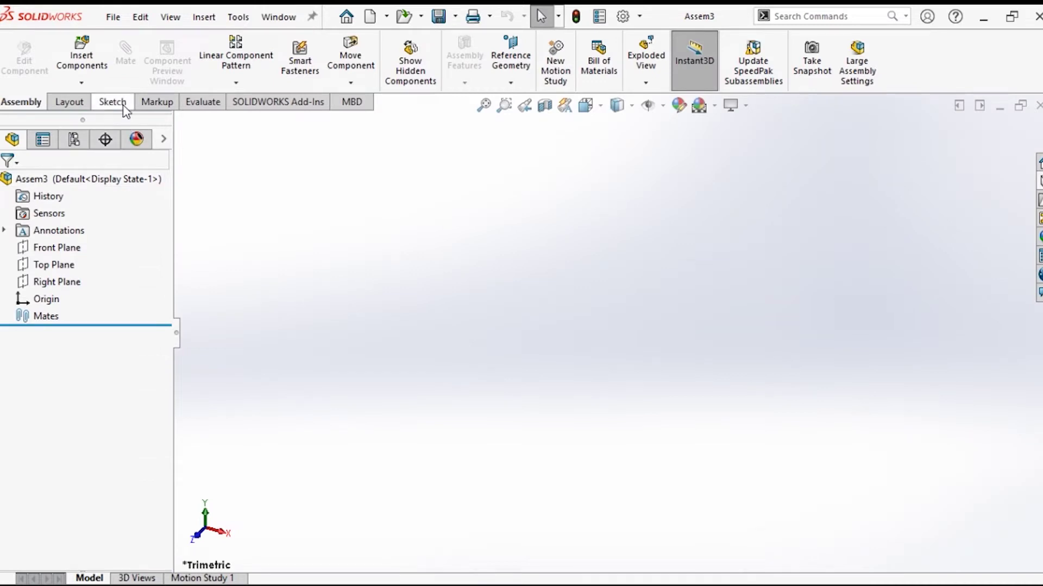
Step: Start a sketch on the Right Plane and draw a circle centred on the origin, about 60 mm in diameter
{"action": "left_click", "coordinate": [112, 102]}
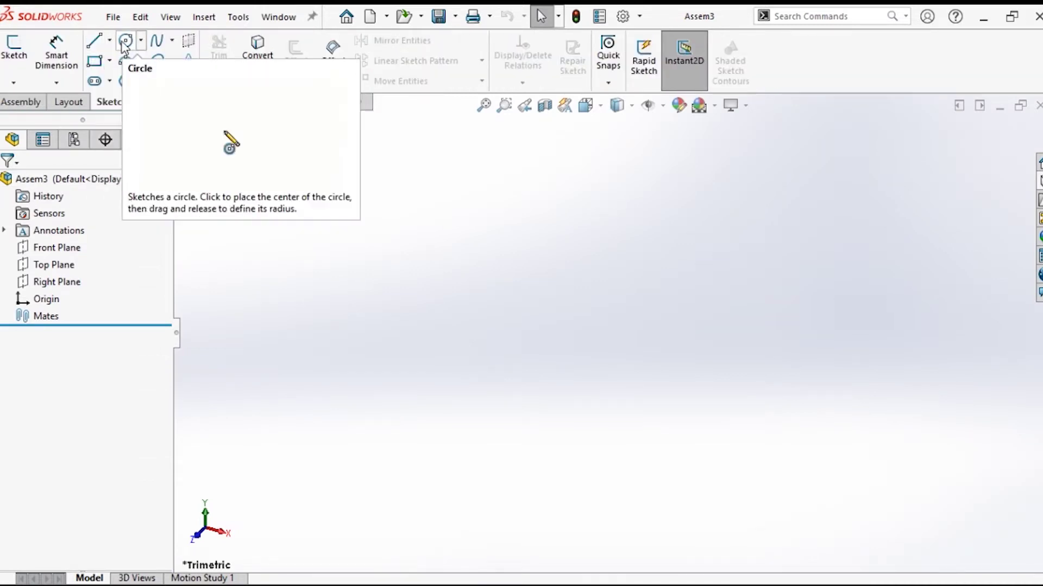
{"action": "left_click", "coordinate": [51, 284]}
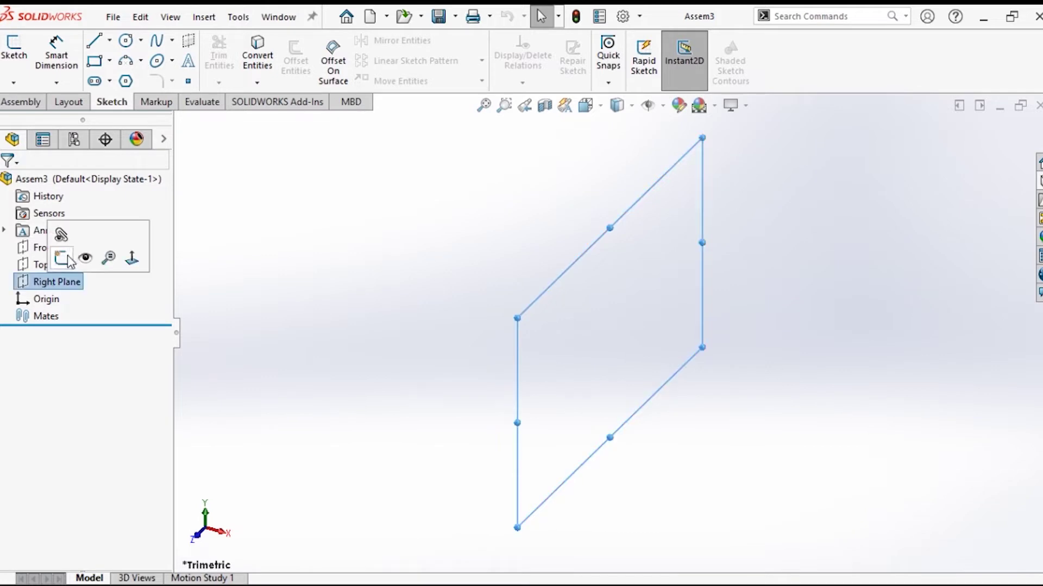
{"action": "left_click", "coordinate": [70, 262]}
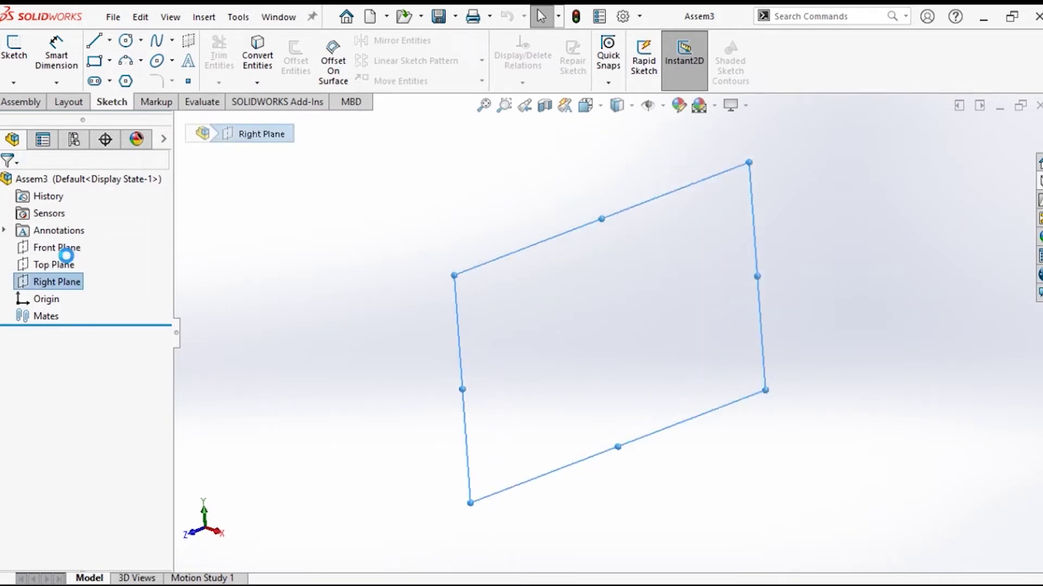
{"action": "left_click", "coordinate": [132, 43]}
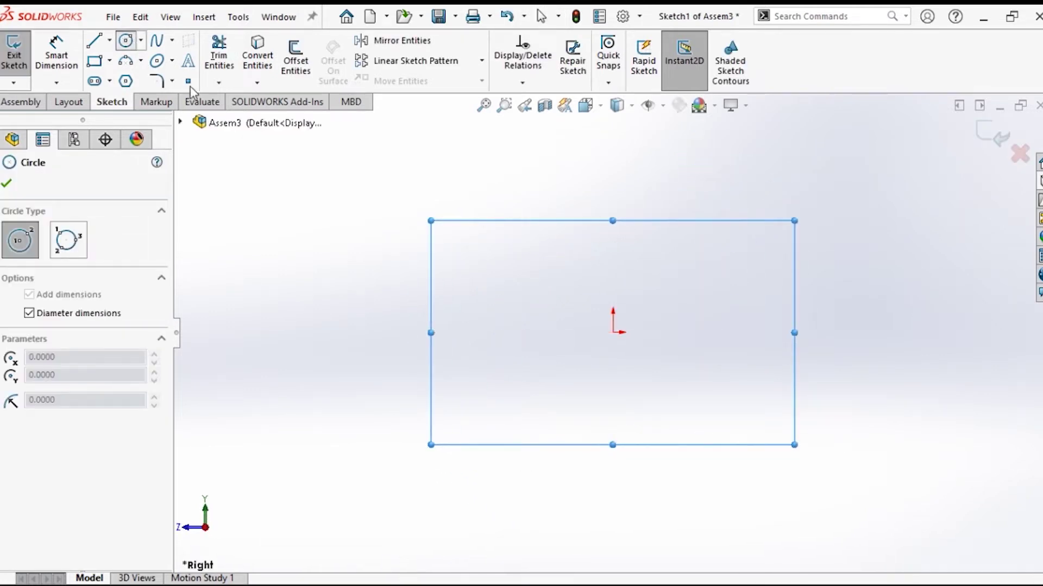
{"action": "left_click", "coordinate": [612, 332]}
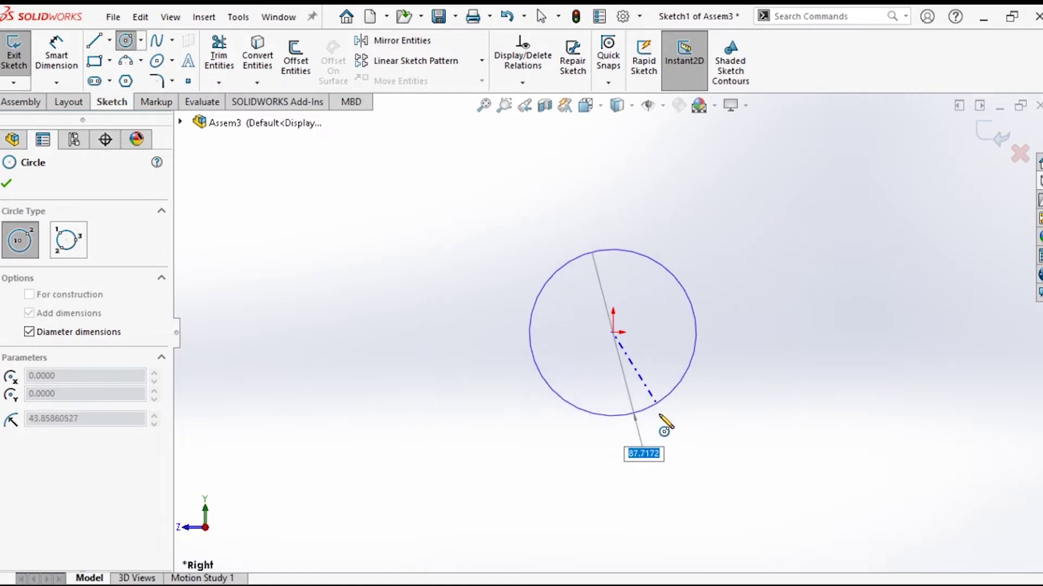
{"action": "left_click", "coordinate": [660, 414]}
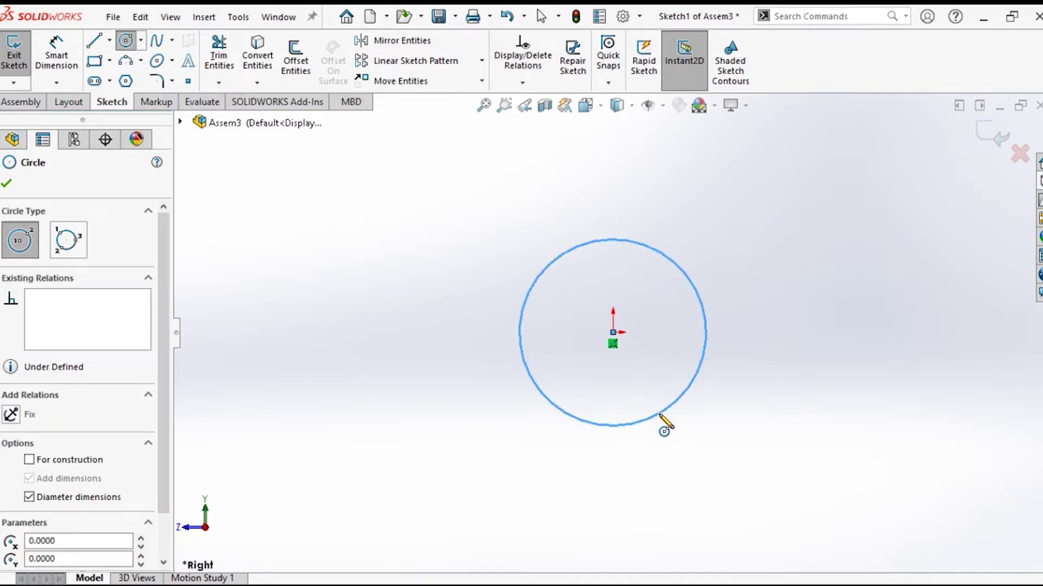
{"action": "scroll", "coordinate": [613, 332], "scroll_direction": "up", "scroll_amount": 2}
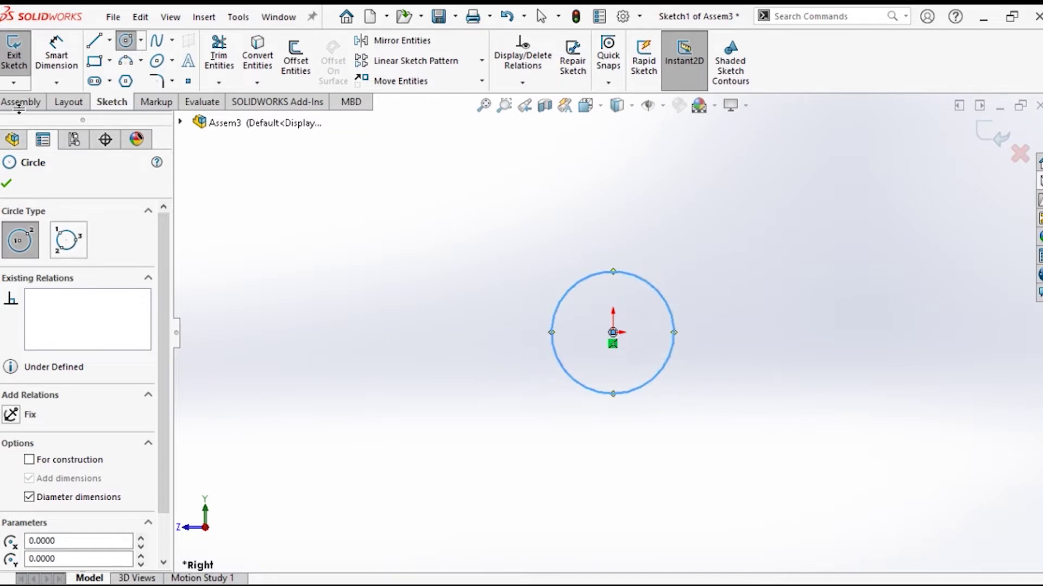
Step: Dimension the circle's diameter and set it to 30 mm
{"action": "left_click", "coordinate": [56, 55]}
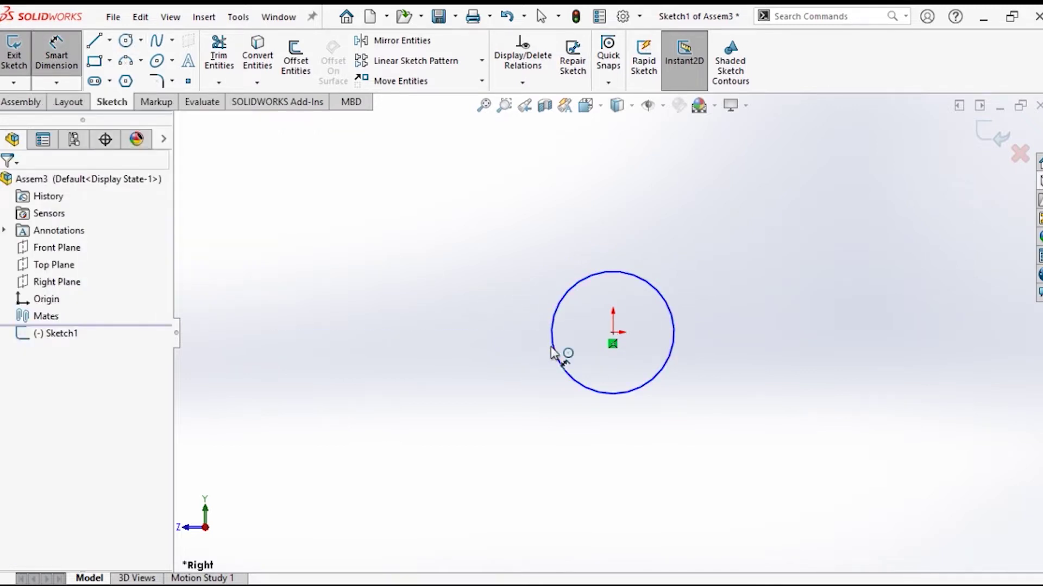
{"action": "left_click", "coordinate": [553, 351]}
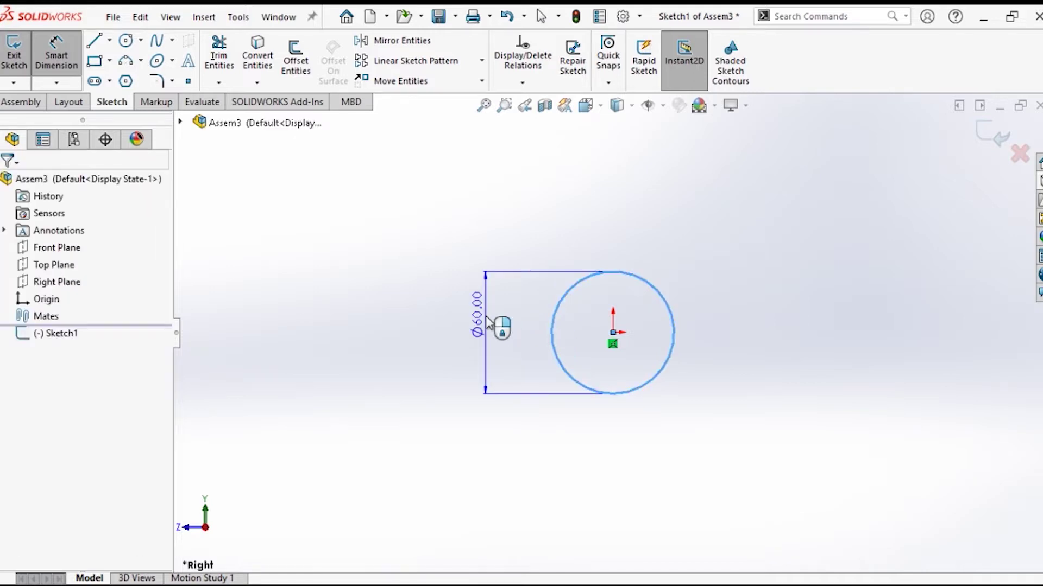
{"action": "left_click", "coordinate": [487, 326]}
{"action": "type", "text": "3"}
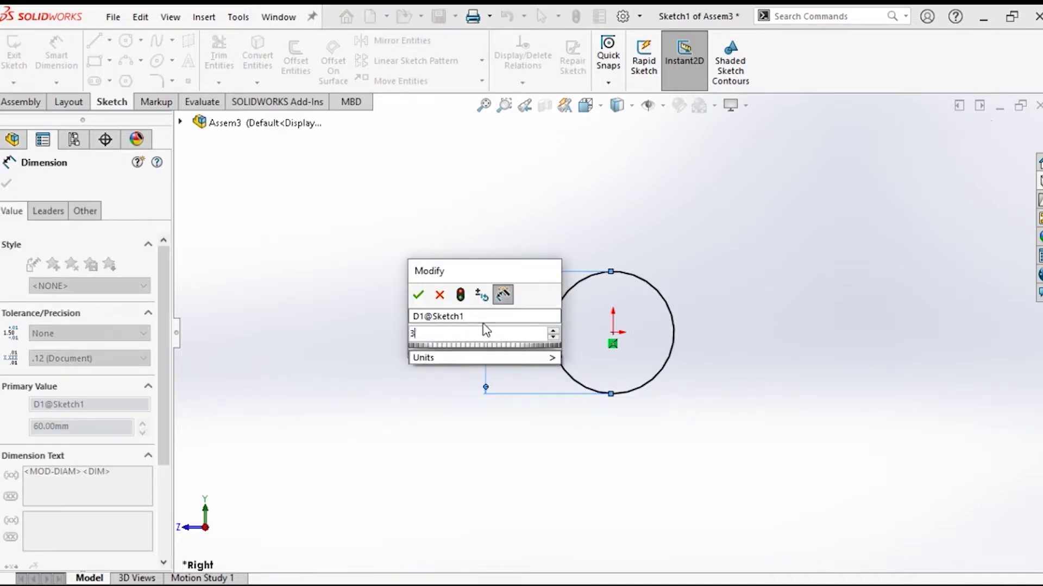
{"action": "type", "text": "0"}
{"action": "key", "text": "Return"}
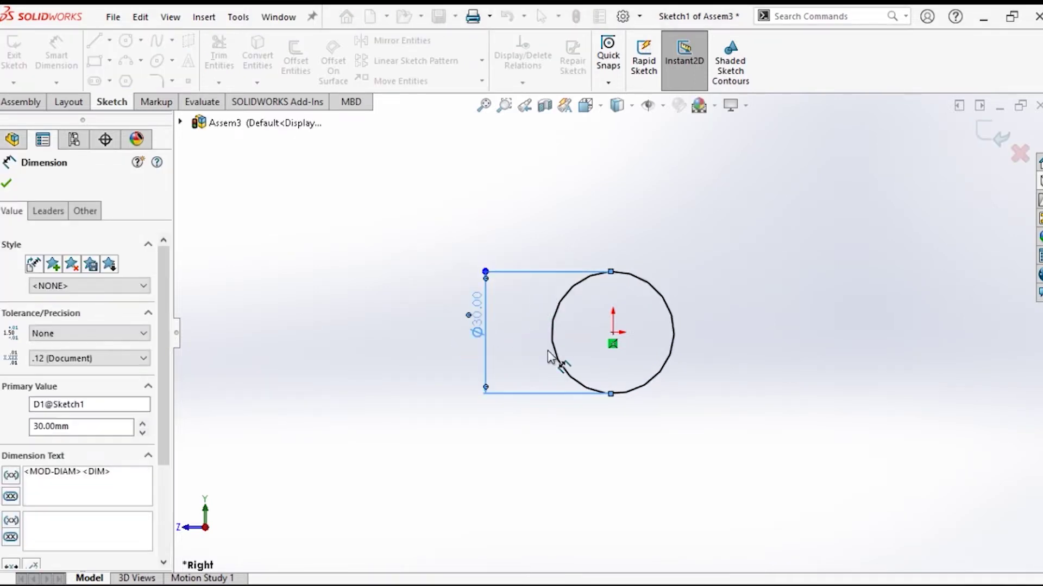
{"action": "scroll", "coordinate": [549, 357], "scroll_direction": "down", "scroll_amount": 2}
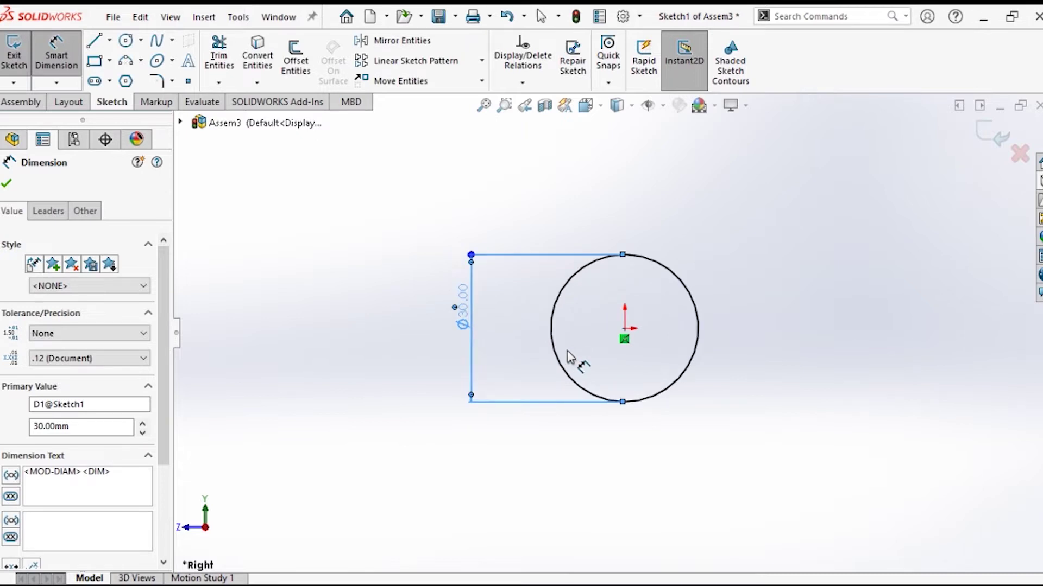
{"action": "left_click", "coordinate": [7, 190]}
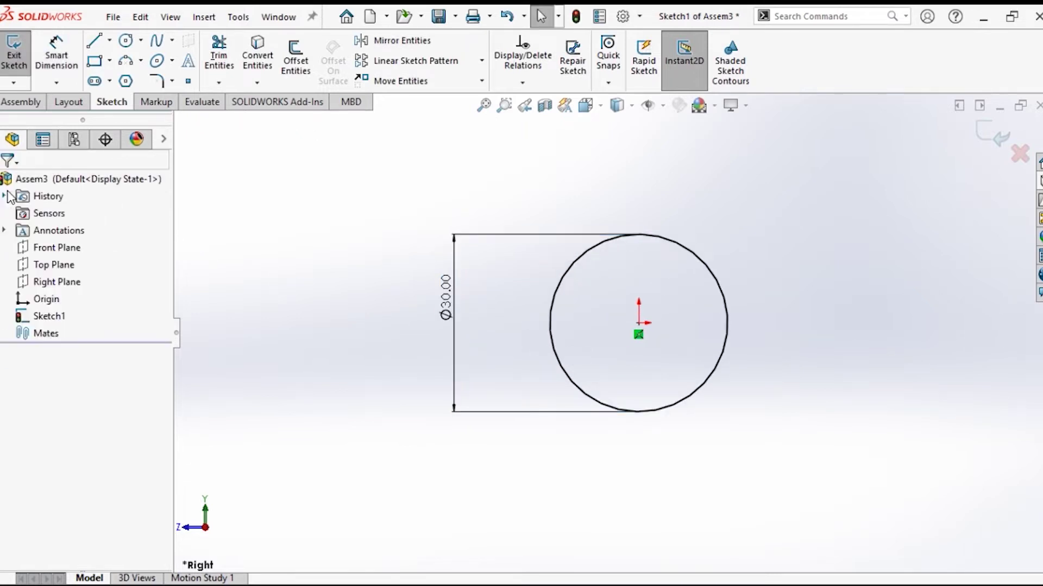
Step: Sketch a vertical centerline about 73 mm long to the right of the circle, spanning above and below it
{"action": "left_click", "coordinate": [109, 40]}
{"action": "left_click", "coordinate": [119, 86]}
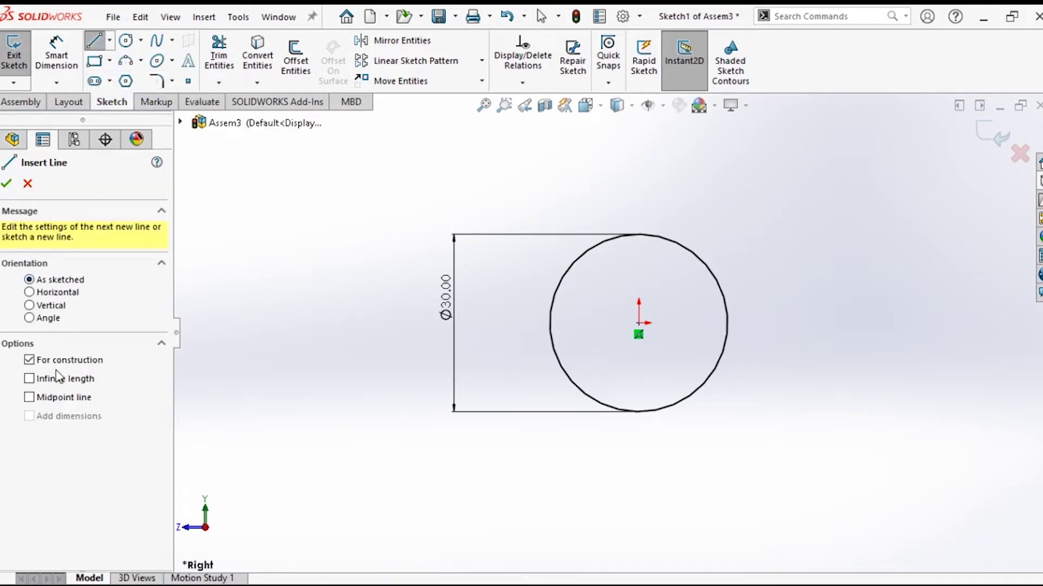
{"action": "key", "text": "z"}
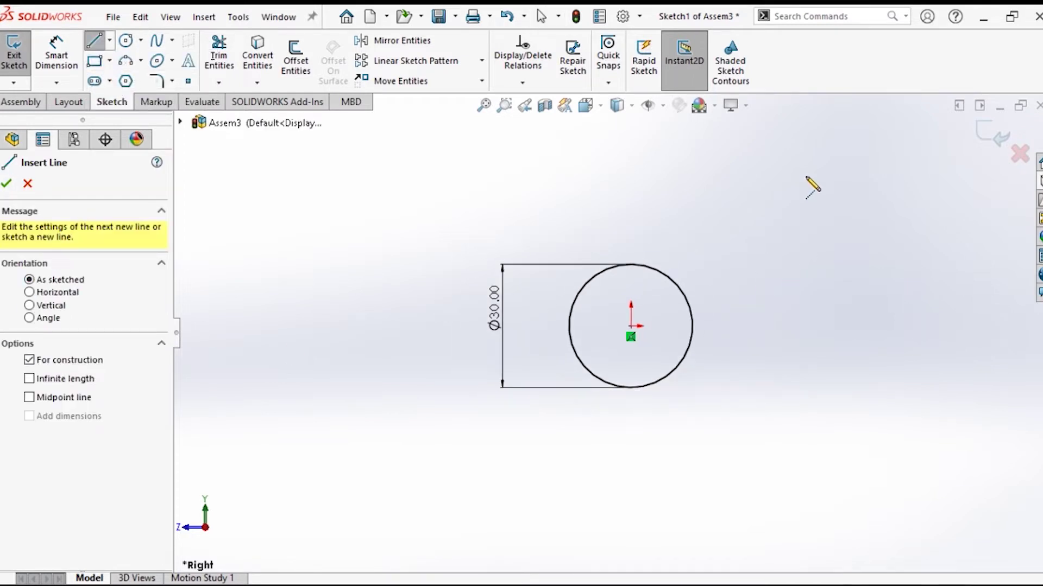
{"action": "left_click", "coordinate": [791, 173]}
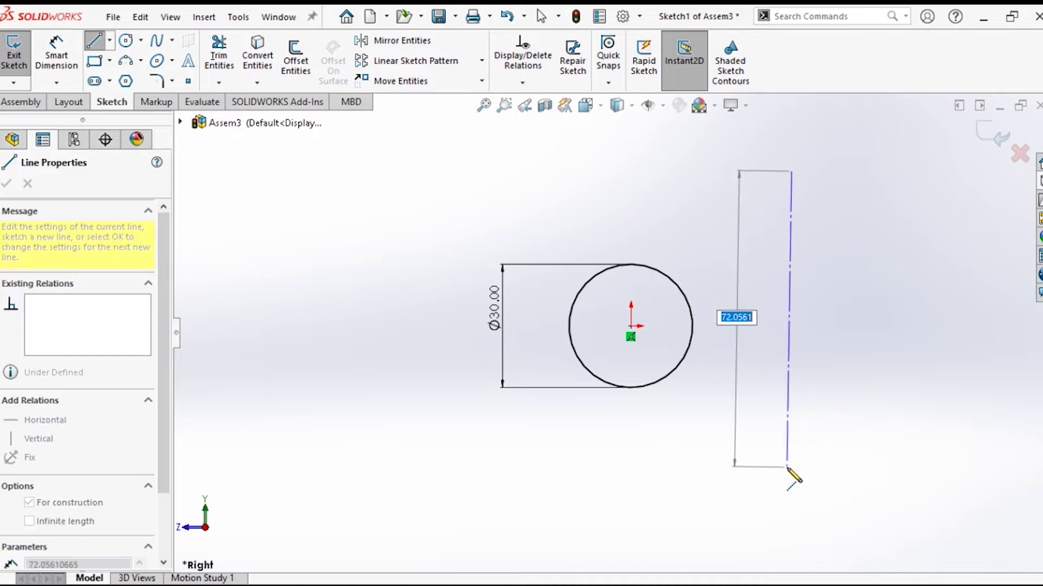
{"action": "left_click", "coordinate": [791, 470]}
{"action": "right_click", "coordinate": [792, 471]}
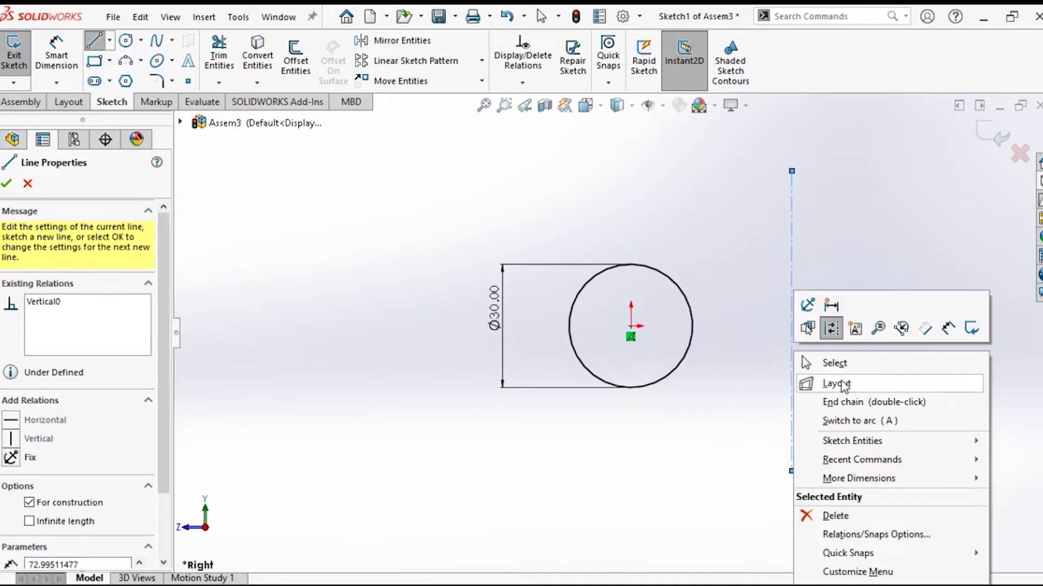
{"action": "left_click", "coordinate": [841, 365]}
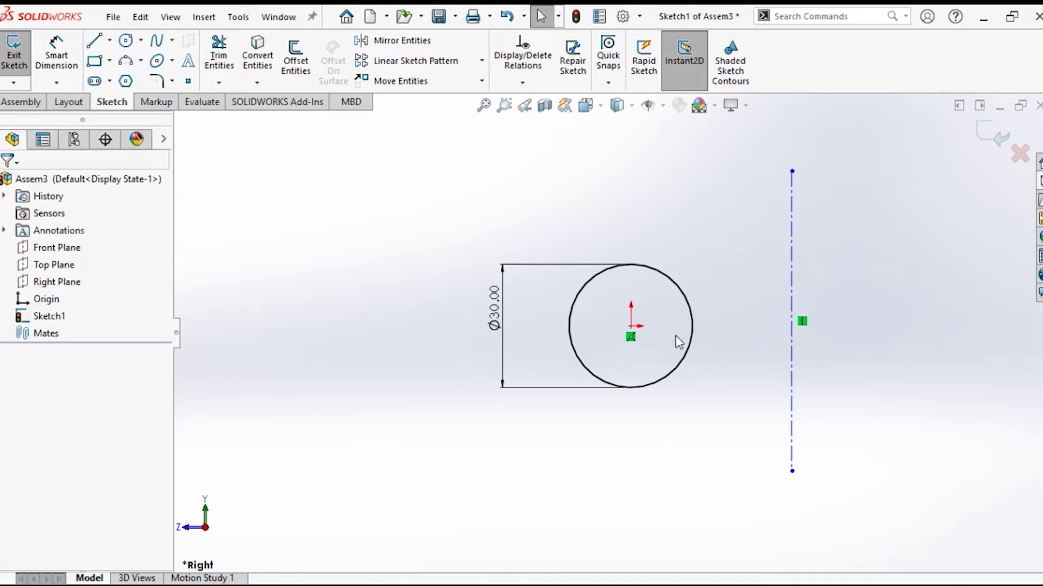
Step: Sketch a horizontal construction line from the origin past the circle's edge, ending short of the vertical centerline
{"action": "key", "text": "l"}
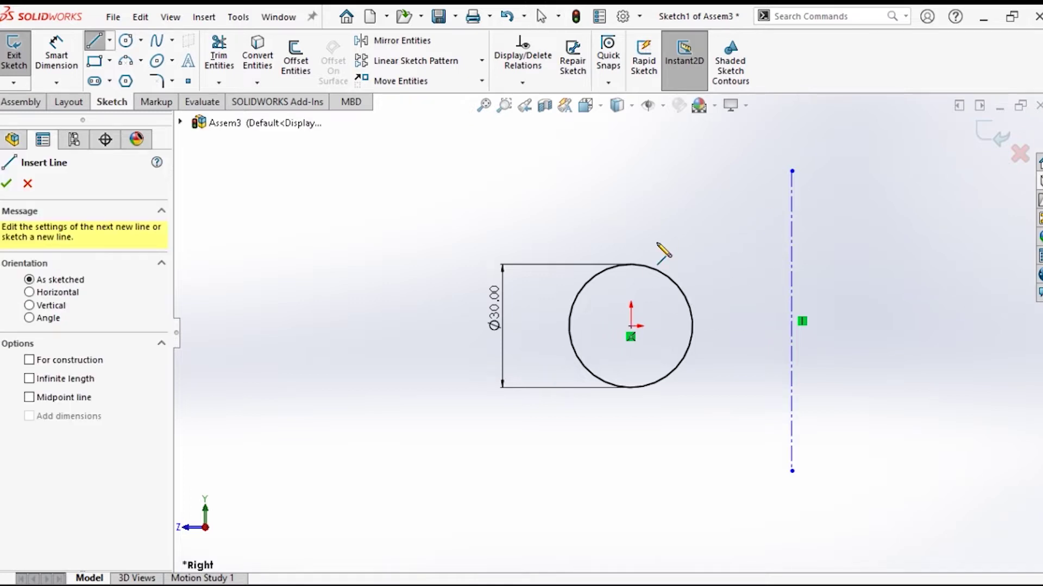
{"action": "left_click", "coordinate": [48, 361]}
{"action": "left_click_drag", "start_coordinate": [630, 326], "coordinate": [743, 326]}
{"action": "key", "text": "Escape"}
Step: Make the two endpoints of the vertical centerline symmetric about the horizontal construction line
{"action": "left_click", "coordinate": [792, 471]}
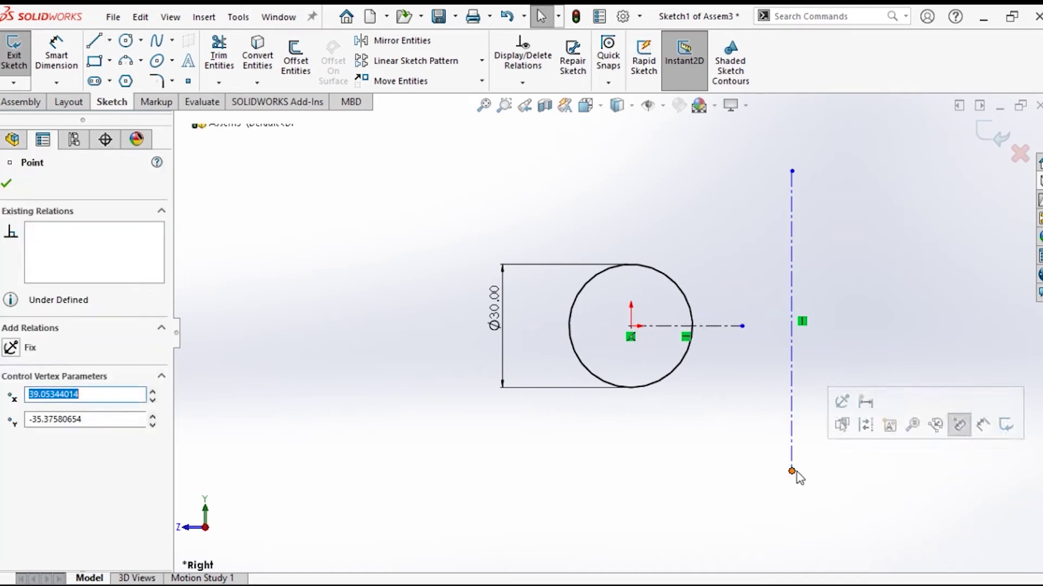
{"action": "left_click", "coordinate": [724, 333]}
{"action": "left_click", "coordinate": [791, 173], "text": "ctrl"}
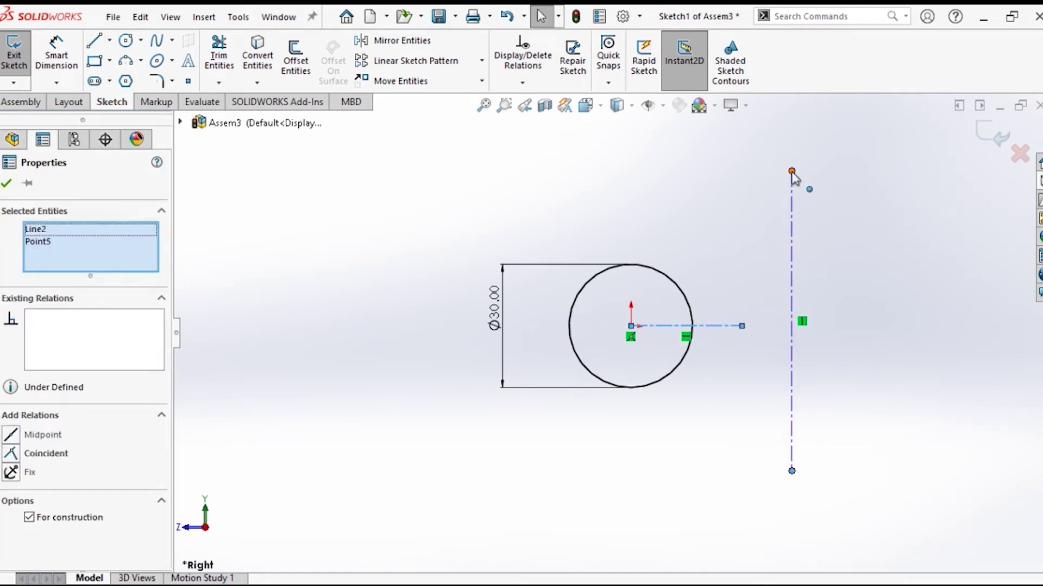
{"action": "left_click", "coordinate": [792, 471], "text": "ctrl"}
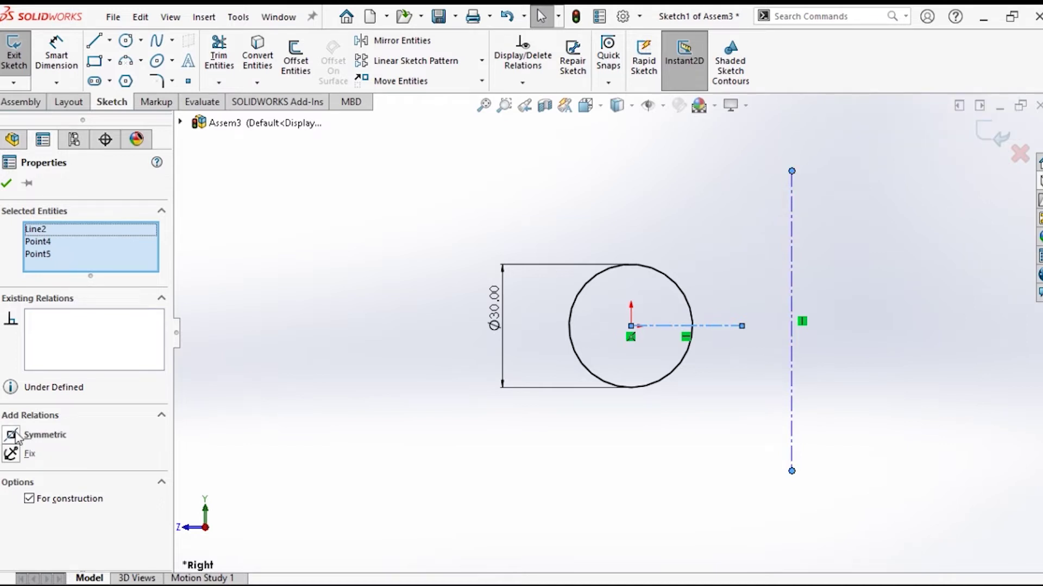
{"action": "left_click", "coordinate": [13, 436]}
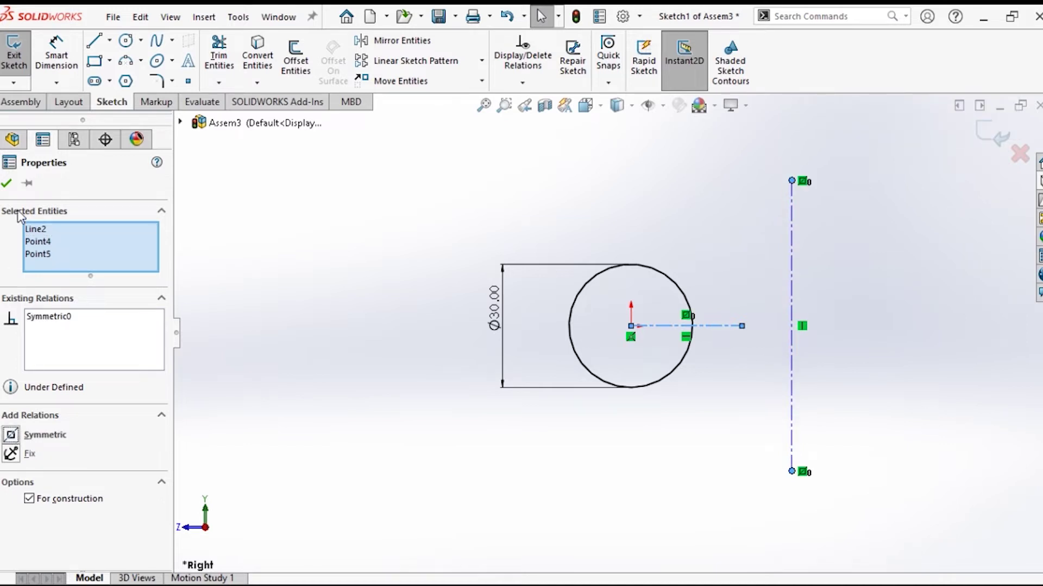
{"action": "left_click", "coordinate": [7, 183]}
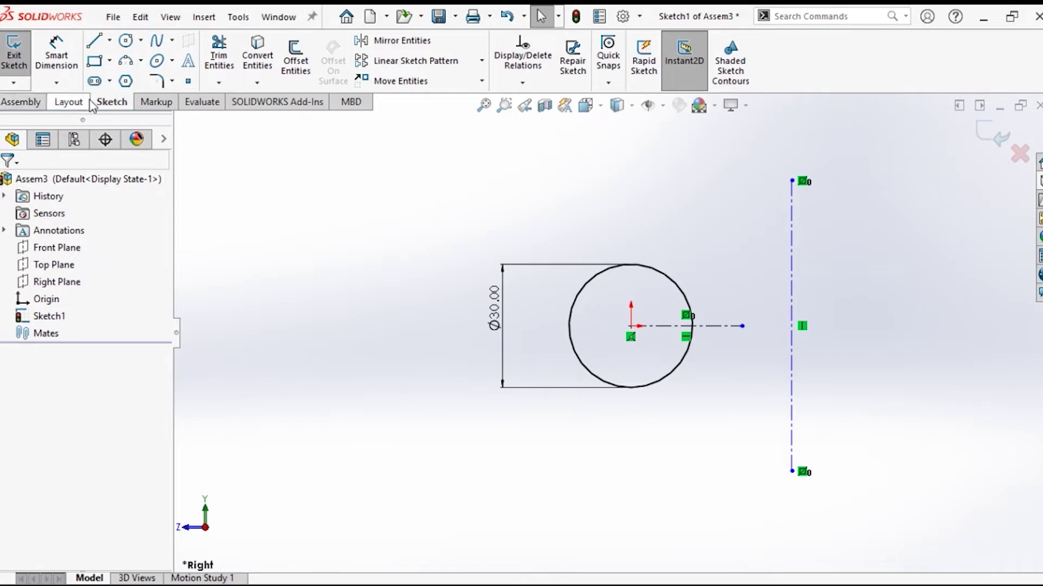
Step: Dimension the distance from the origin to the vertical centerline as 30+15, giving 45 mm
{"action": "left_click", "coordinate": [64, 60]}
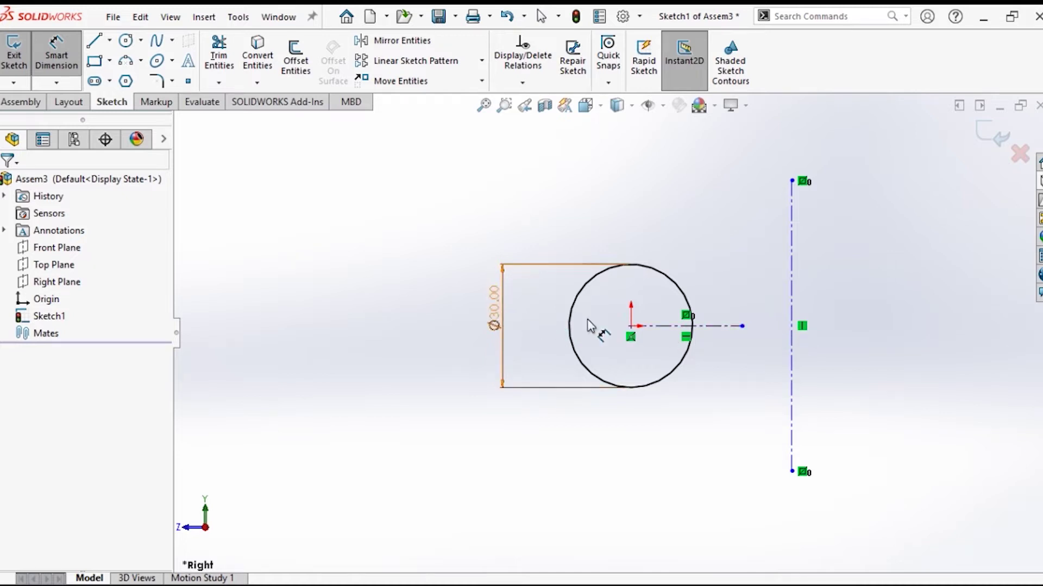
{"action": "left_click", "coordinate": [631, 329]}
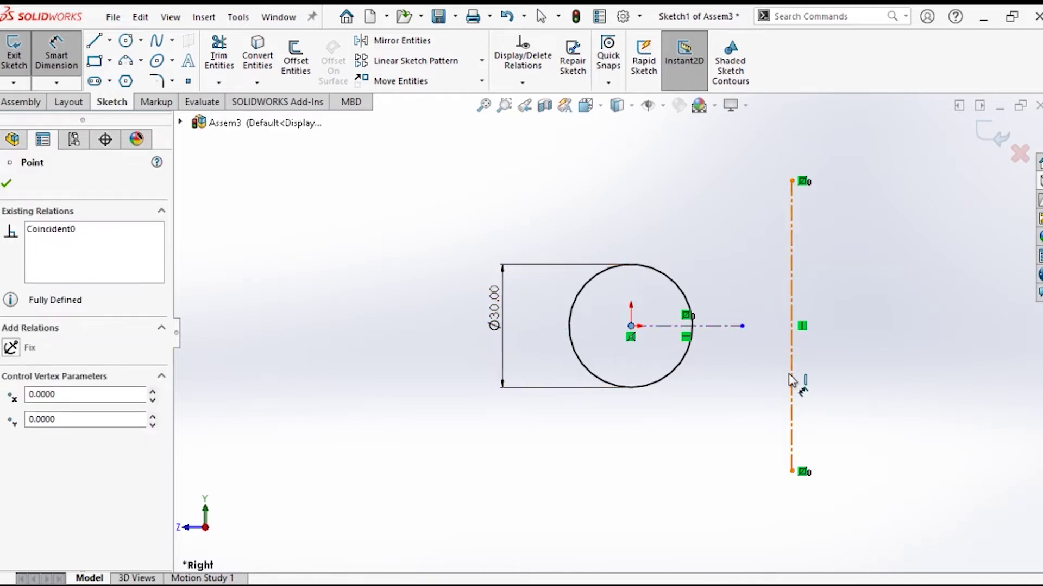
{"action": "left_click", "coordinate": [747, 482]}
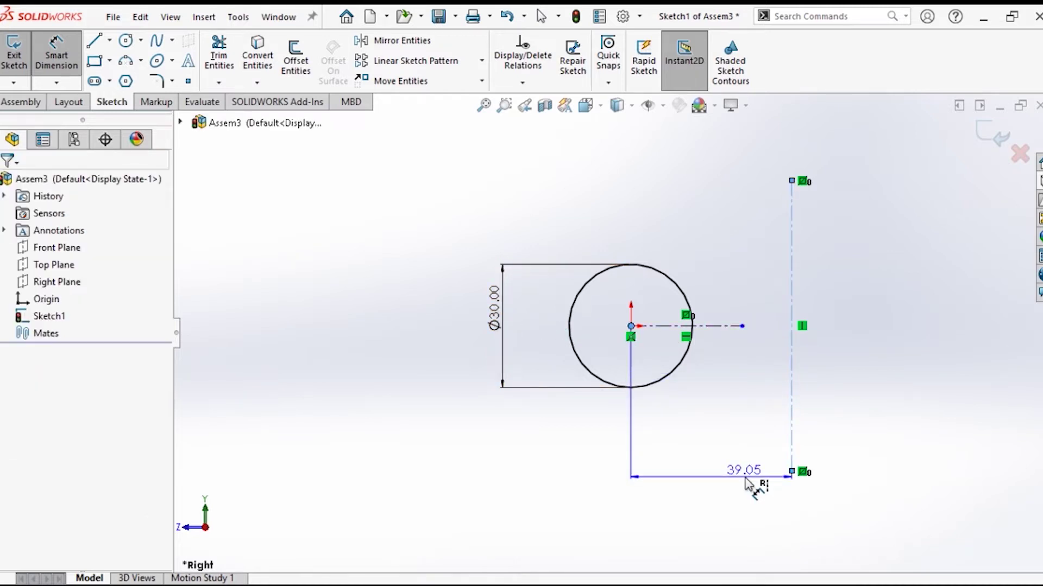
{"action": "left_click", "coordinate": [747, 482]}
{"action": "type", "text": "3"}
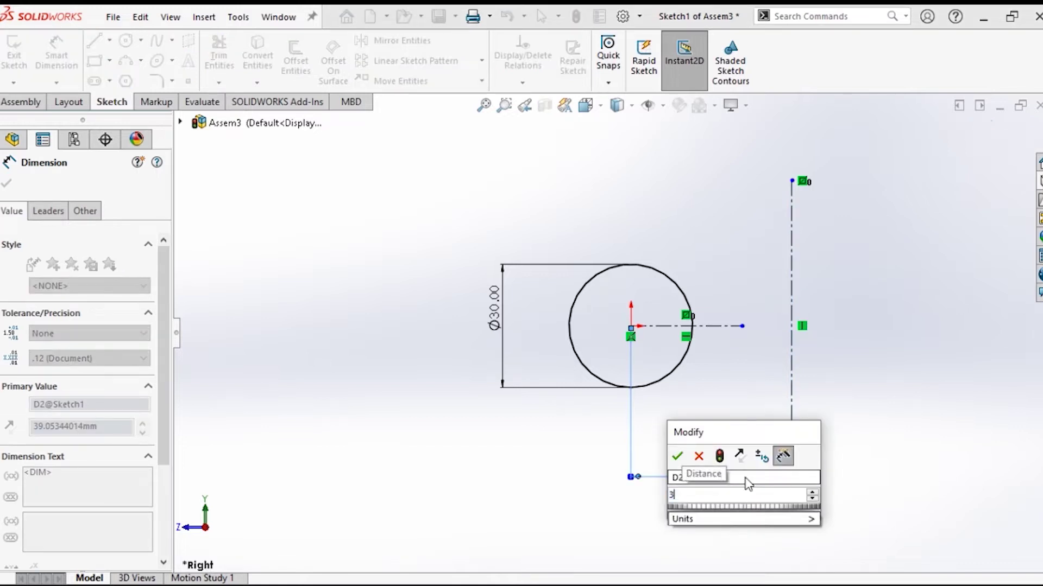
{"action": "type", "text": "0"}
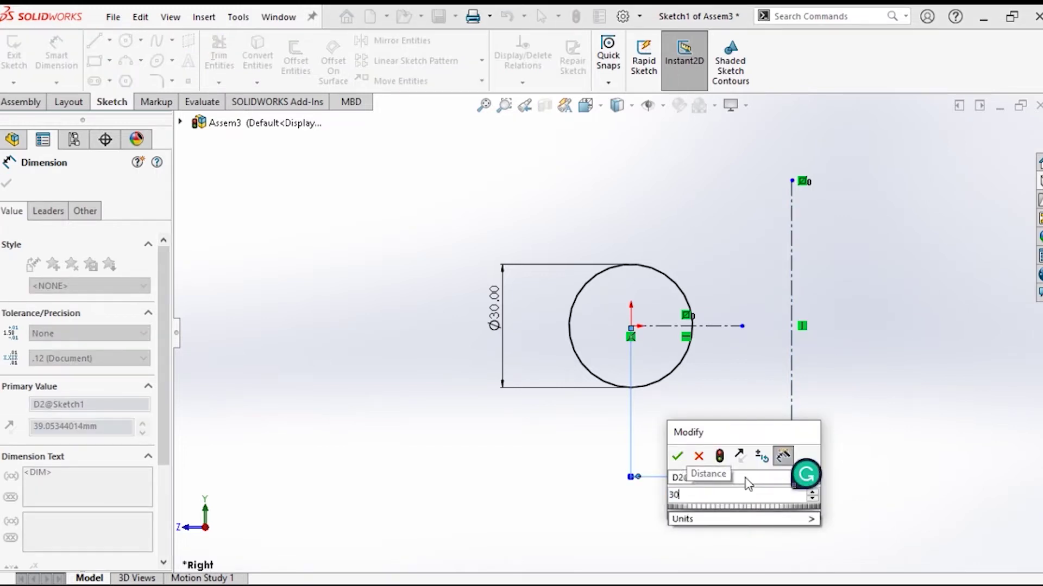
{"action": "type", "text": "+15"}
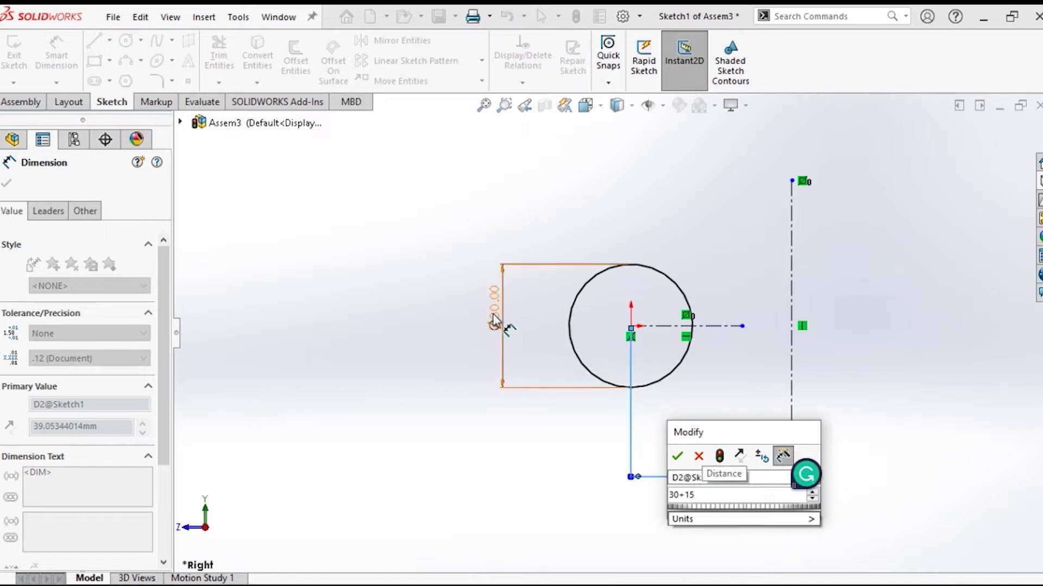
{"action": "left_click", "coordinate": [698, 456]}
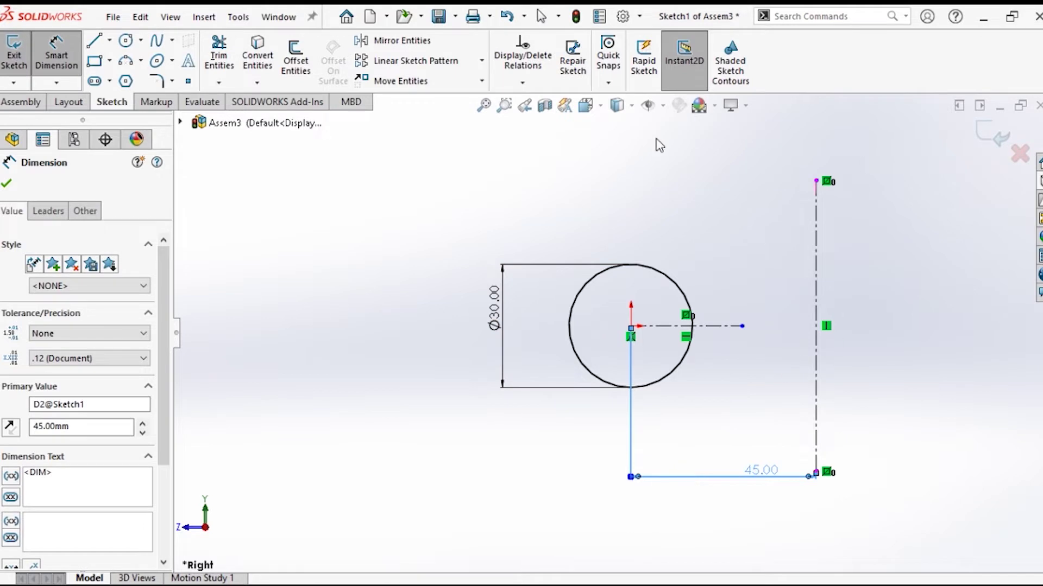
{"action": "left_click", "coordinate": [6, 184]}
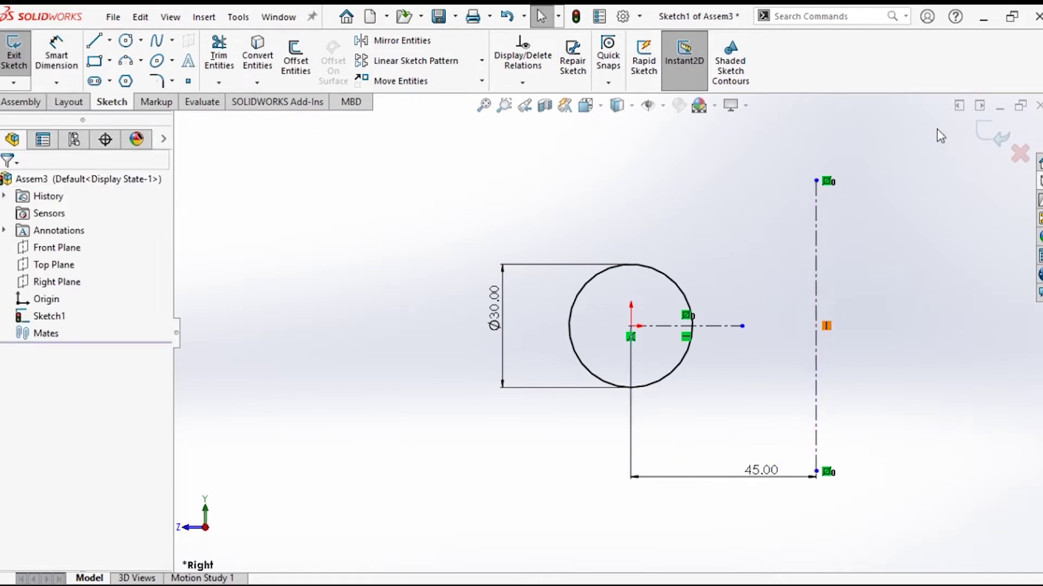
Step: Finish the layout sketch and open the Gears folder under ANSI Metric Power Transmission in the Toolbox library
{"action": "left_click", "coordinate": [989, 140]}
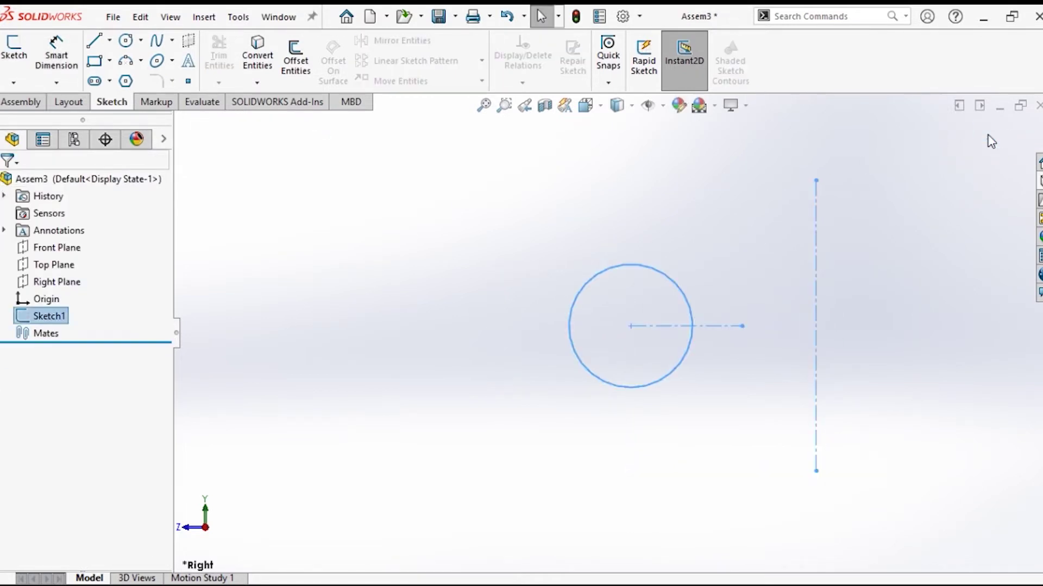
{"action": "key", "text": "ctrl+4"}
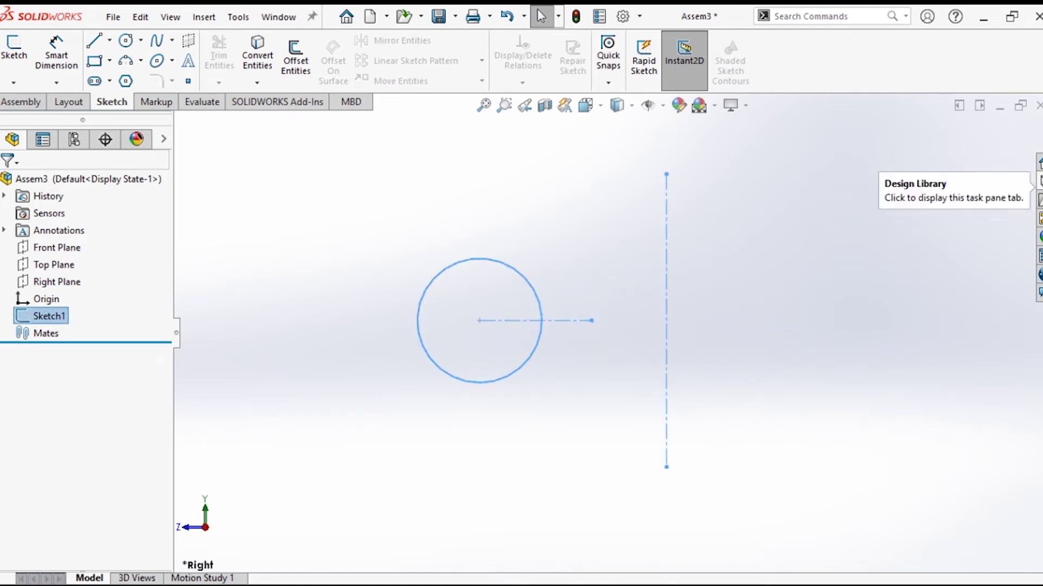
{"action": "left_click", "coordinate": [1038, 181]}
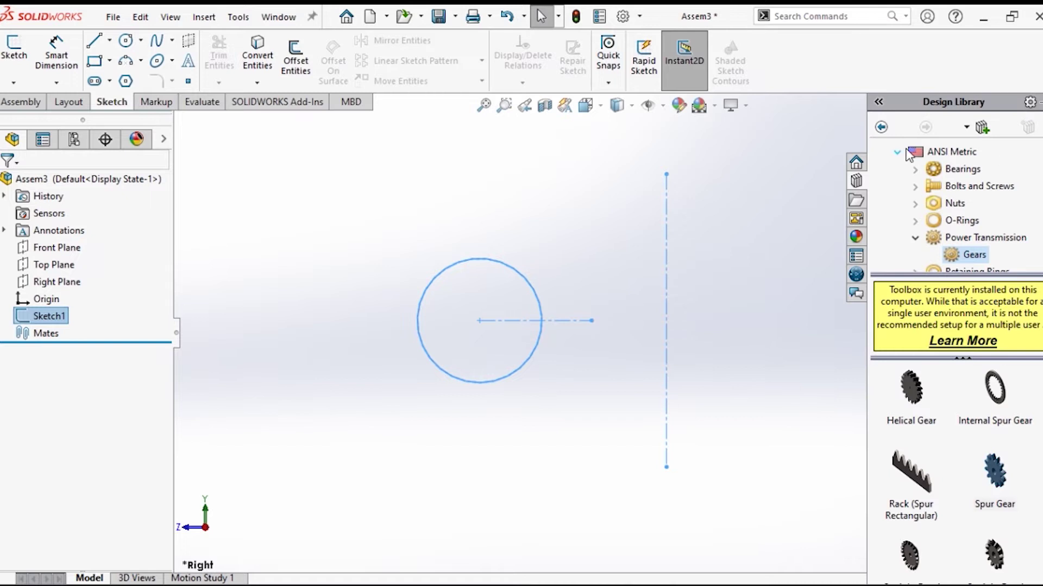
{"action": "double_click", "coordinate": [909, 155]}
{"action": "scroll", "coordinate": [906, 155], "scroll_direction": "up", "scroll_amount": 1}
{"action": "double_click", "coordinate": [892, 155]}
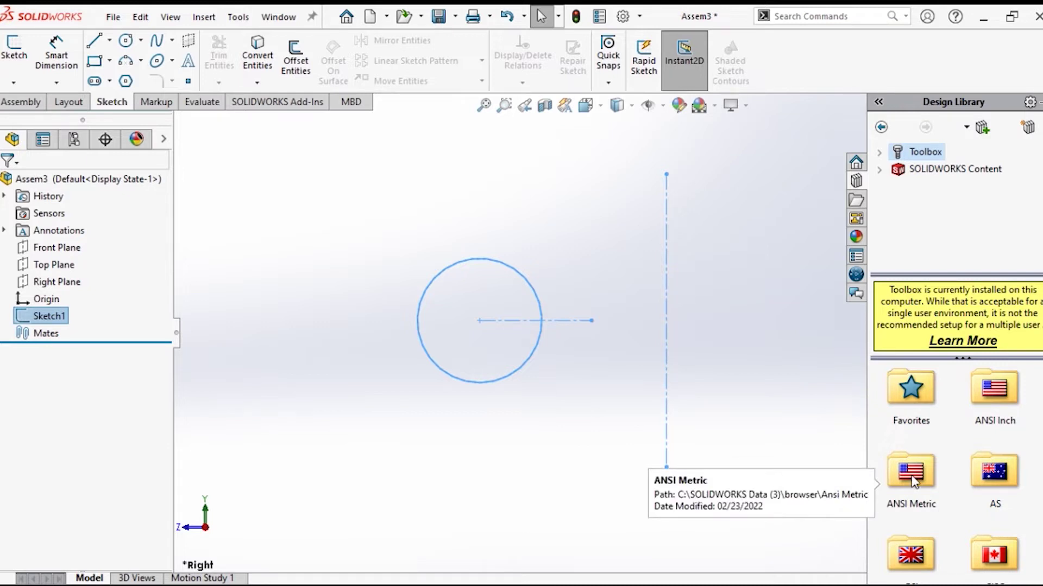
{"action": "double_click", "coordinate": [912, 481]}
{"action": "scroll", "coordinate": [935, 492], "scroll_direction": "down", "scroll_amount": 2}
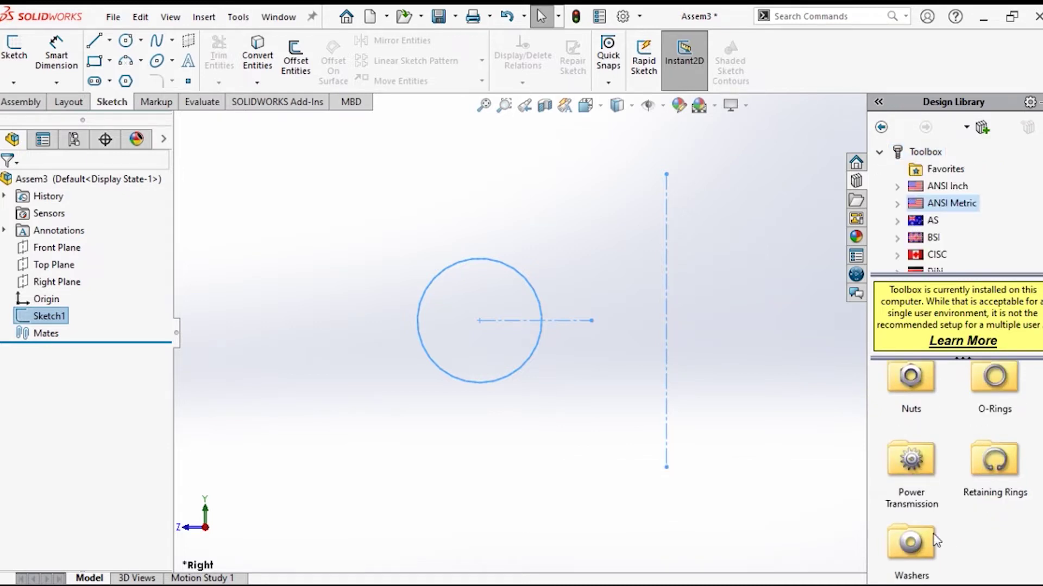
{"action": "double_click", "coordinate": [909, 467]}
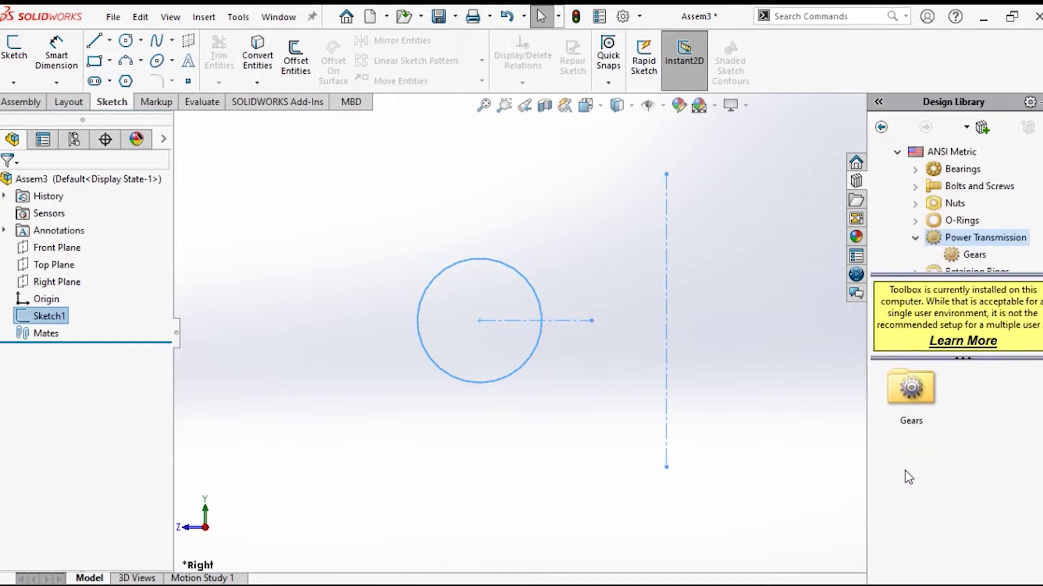
{"action": "double_click", "coordinate": [908, 394]}
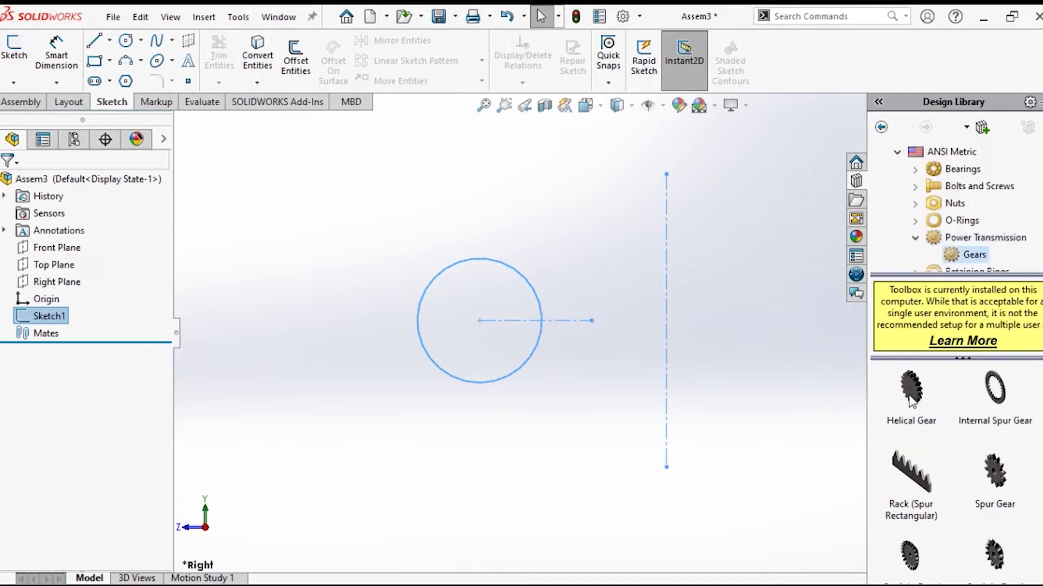
Step: Insert a Spur Gear from the library, overlapping the layout circle's left side, with module 3
{"action": "left_click", "coordinate": [995, 478]}
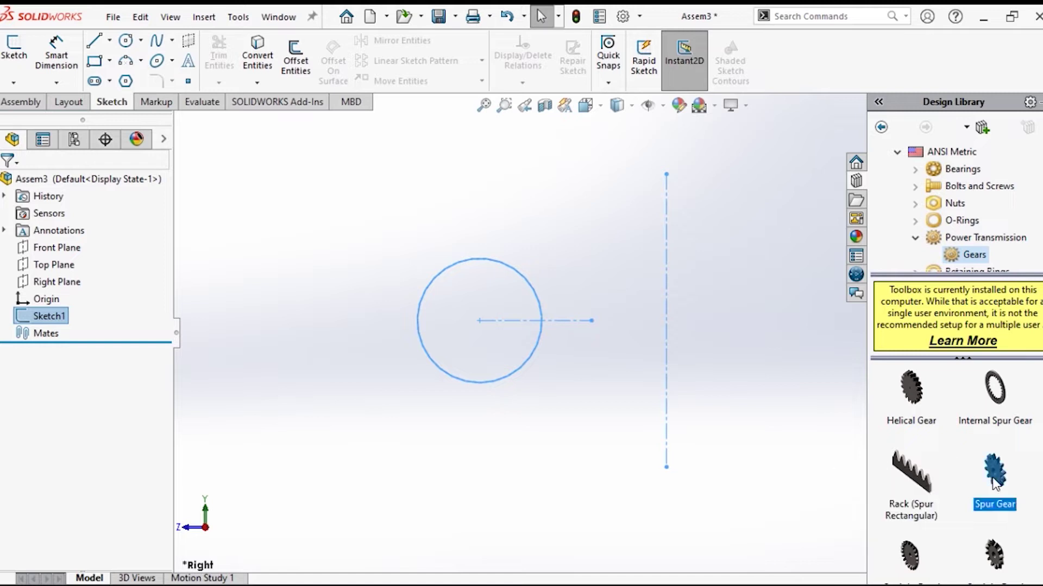
{"action": "left_click_drag", "start_coordinate": [994, 480], "coordinate": [468, 337]}
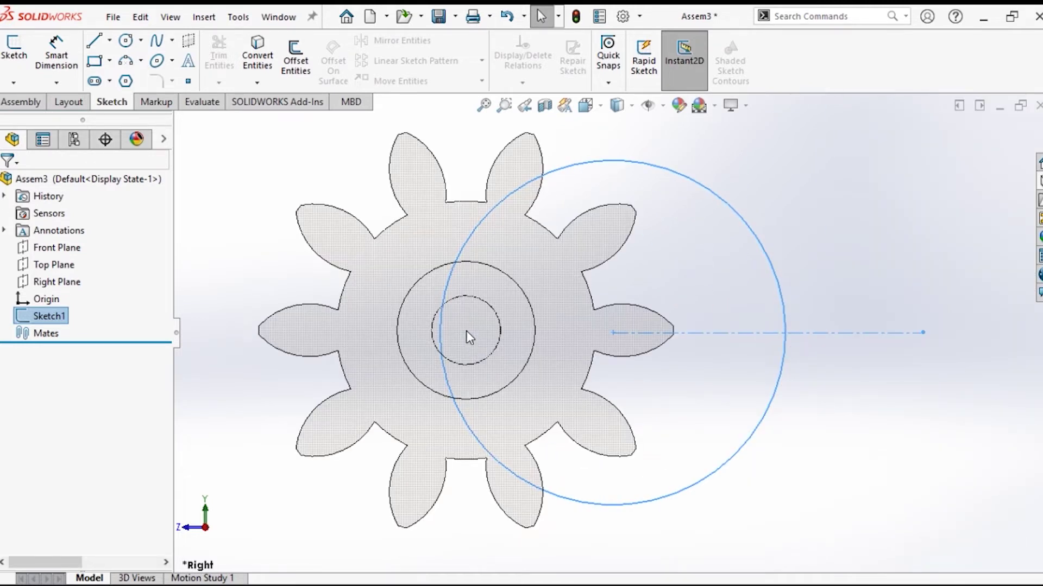
{"action": "left_click_drag", "start_coordinate": [466, 331], "coordinate": [466, 331]}
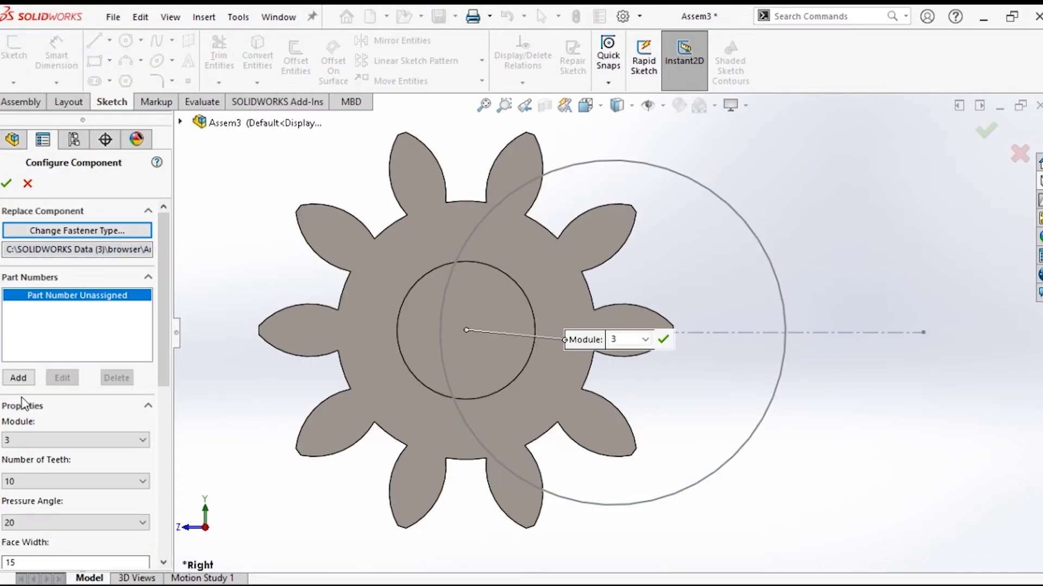
{"action": "left_click", "coordinate": [41, 444]}
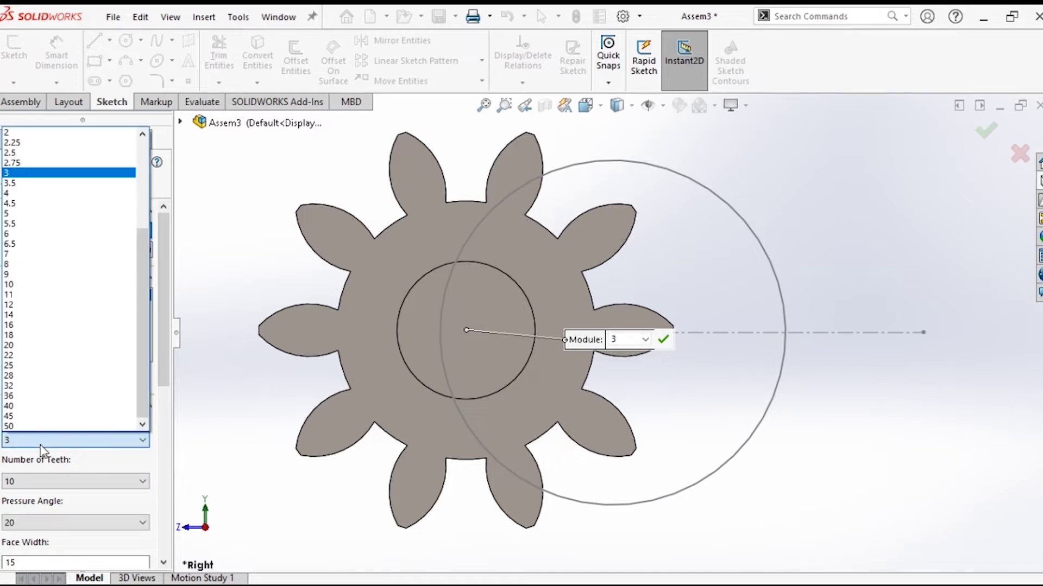
{"action": "left_click", "coordinate": [32, 174]}
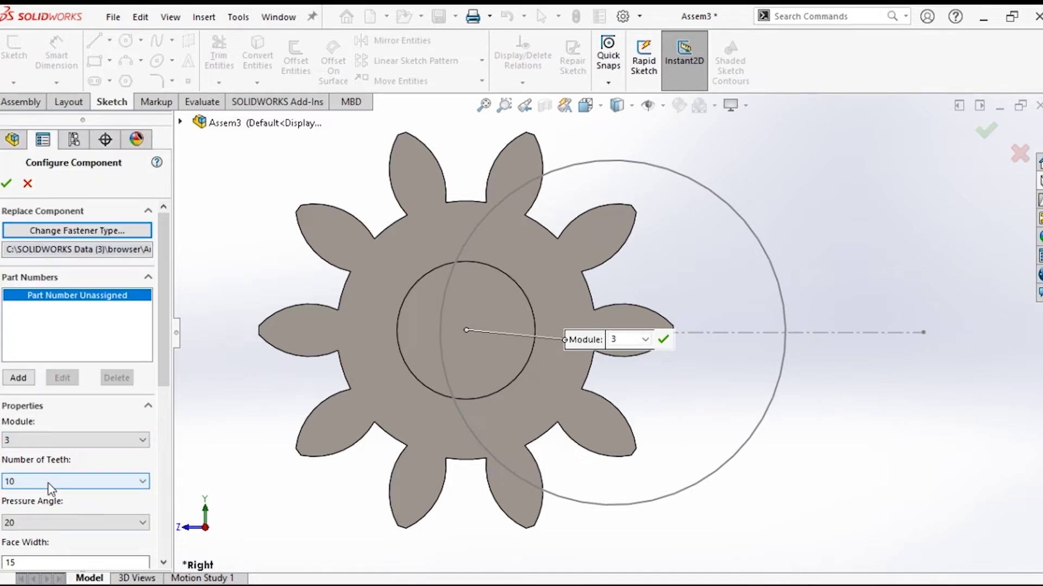
Step: Set the spur gear's hub style to Both Sides and its overall length to 18
{"action": "left_click_drag", "start_coordinate": [166, 356], "coordinate": [169, 424]}
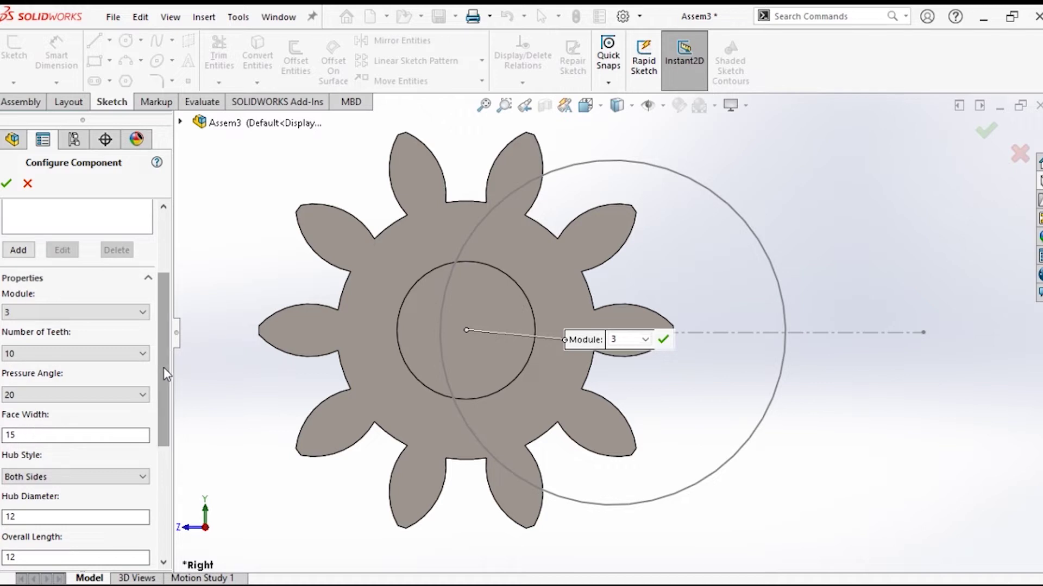
{"action": "left_click_drag", "start_coordinate": [167, 374], "coordinate": [169, 402]}
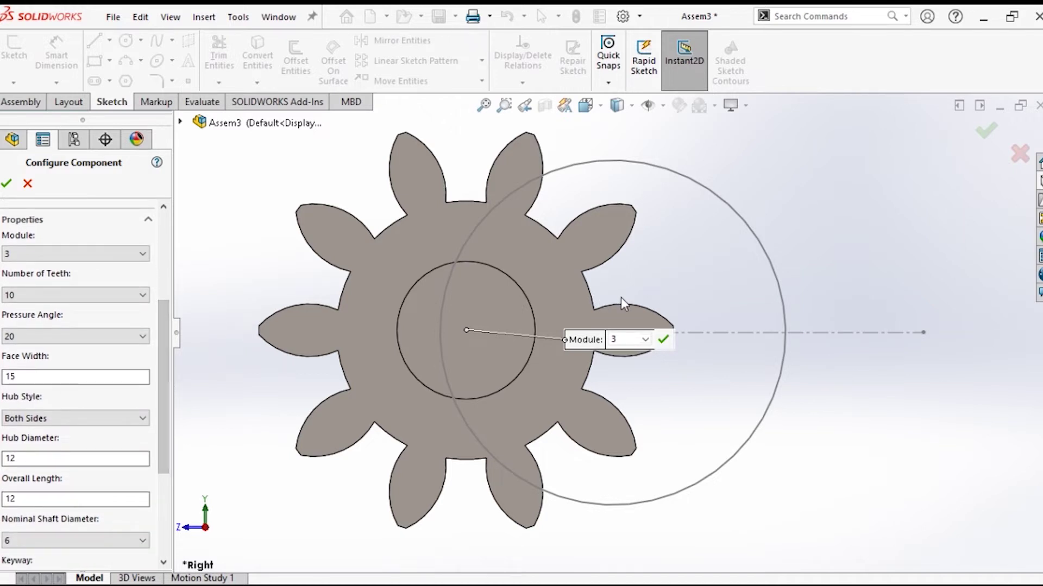
{"action": "middle_click_drag", "start_coordinate": [623, 298], "coordinate": [532, 324]}
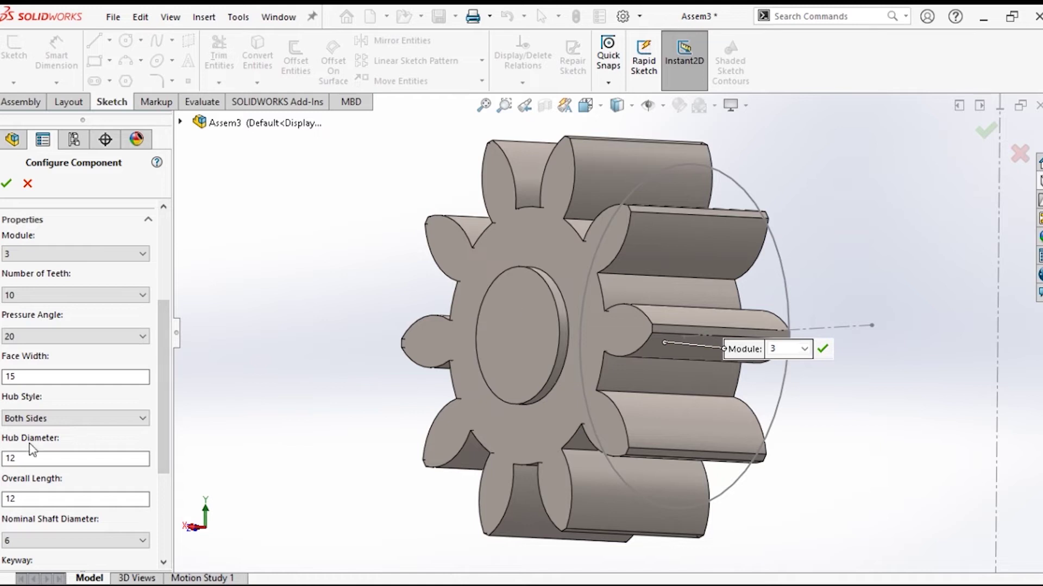
{"action": "left_click", "coordinate": [34, 421]}
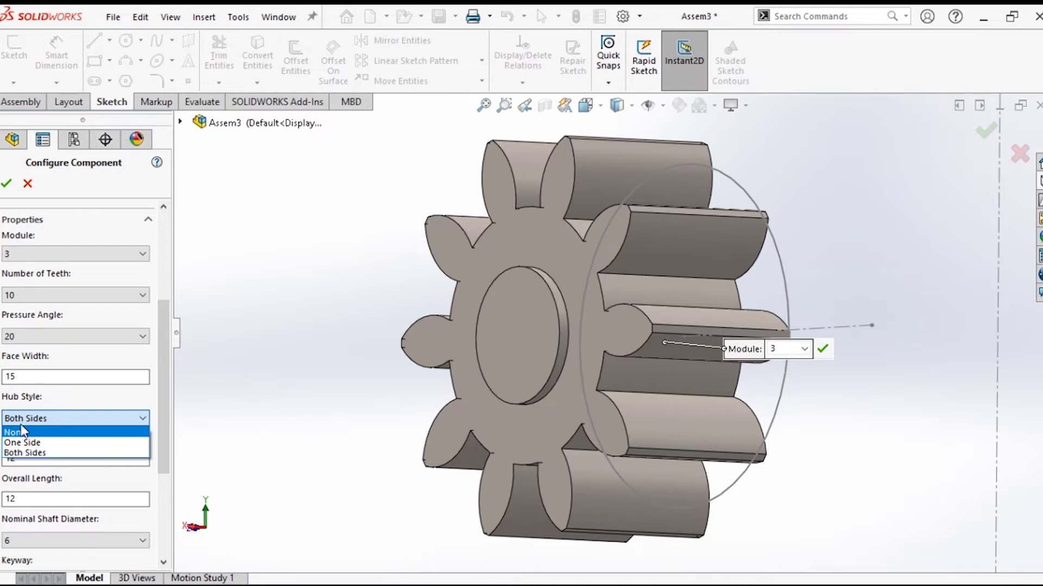
{"action": "left_click", "coordinate": [23, 454]}
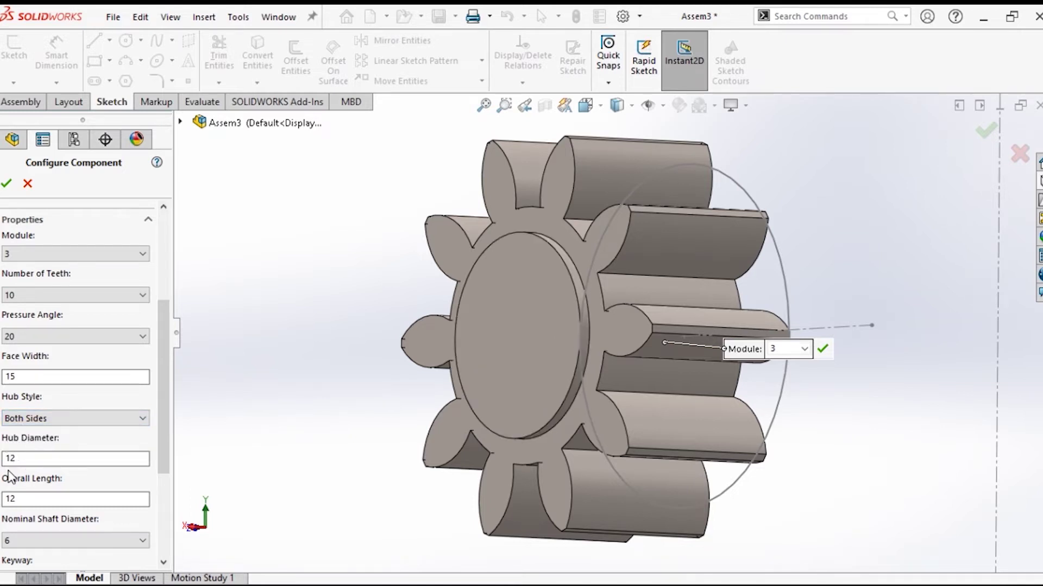
{"action": "scroll", "coordinate": [168, 441], "scroll_direction": "down", "scroll_amount": 1}
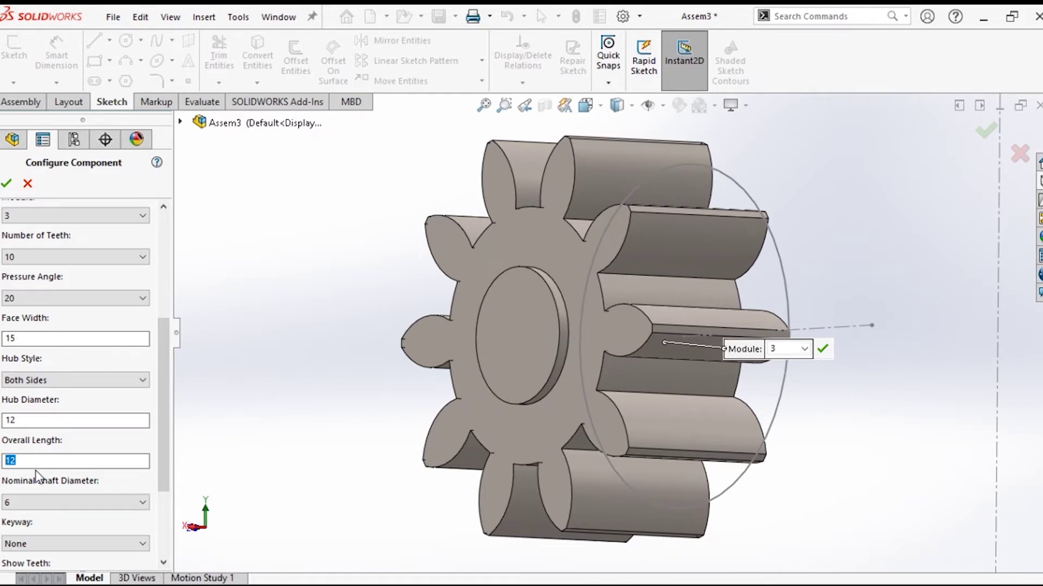
{"action": "type", "text": "1"}
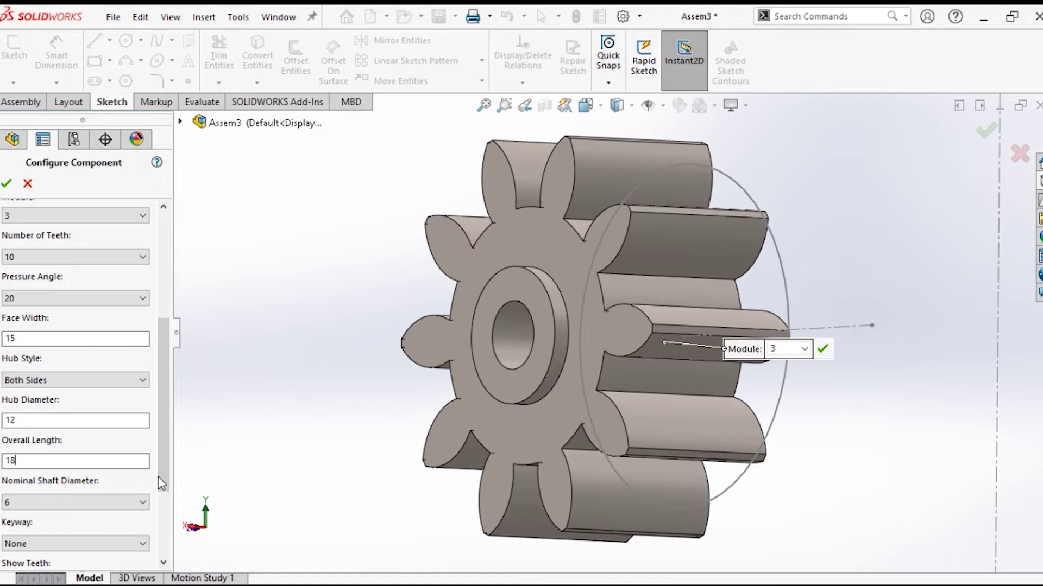
Step: Give the spur gear a Square(1) keyway and finish the insertion without placing another copy
{"action": "left_click_drag", "start_coordinate": [164, 437], "coordinate": [166, 475]}
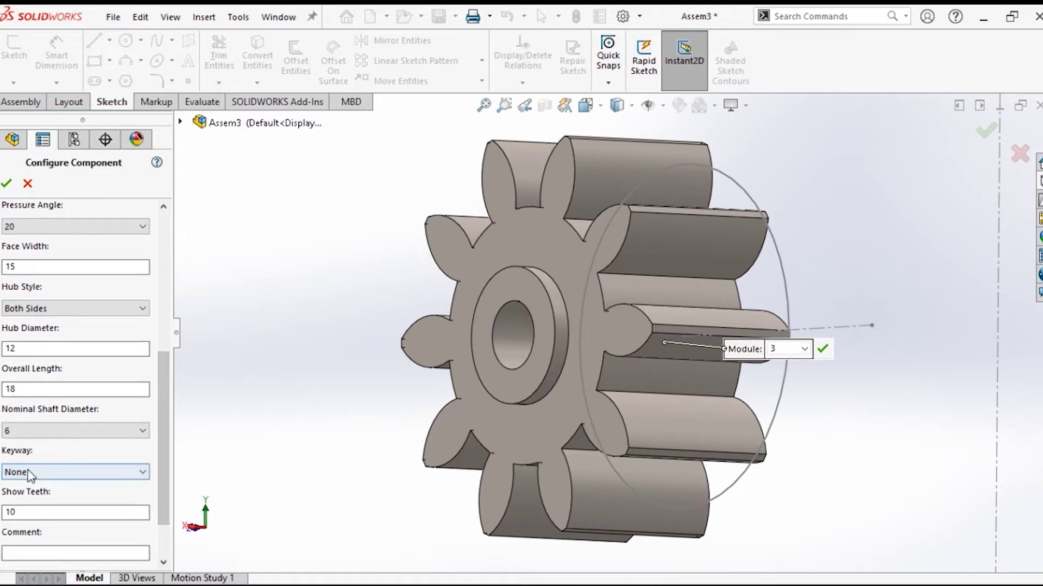
{"action": "left_click", "coordinate": [30, 474]}
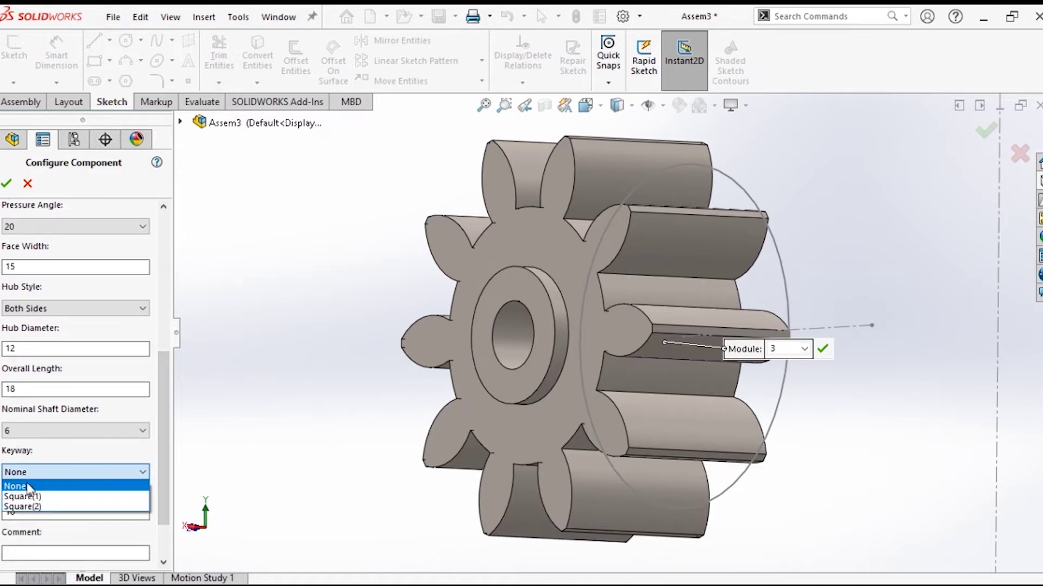
{"action": "left_click", "coordinate": [23, 497]}
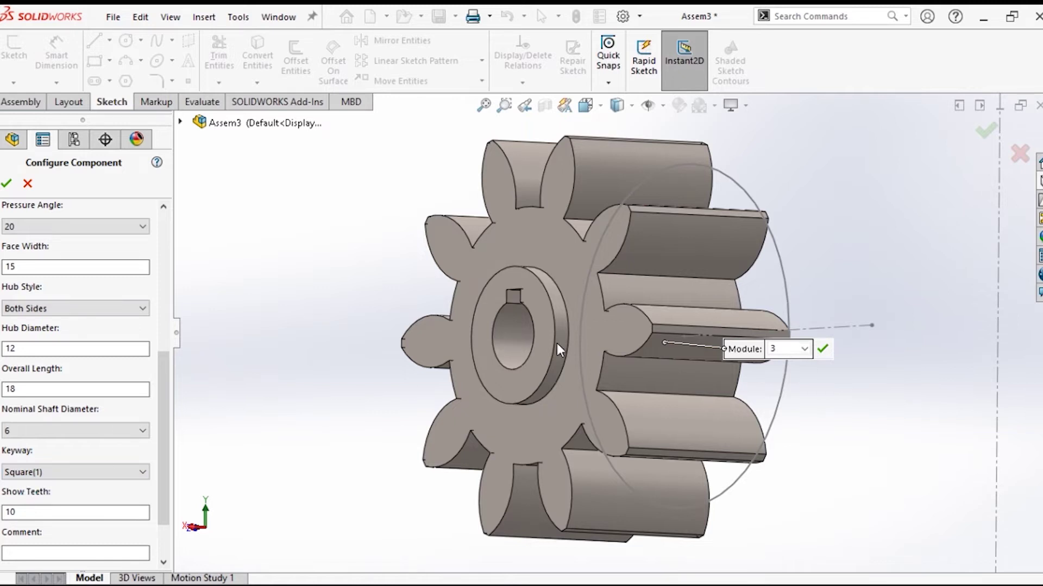
{"action": "key", "text": "ctrl+4"}
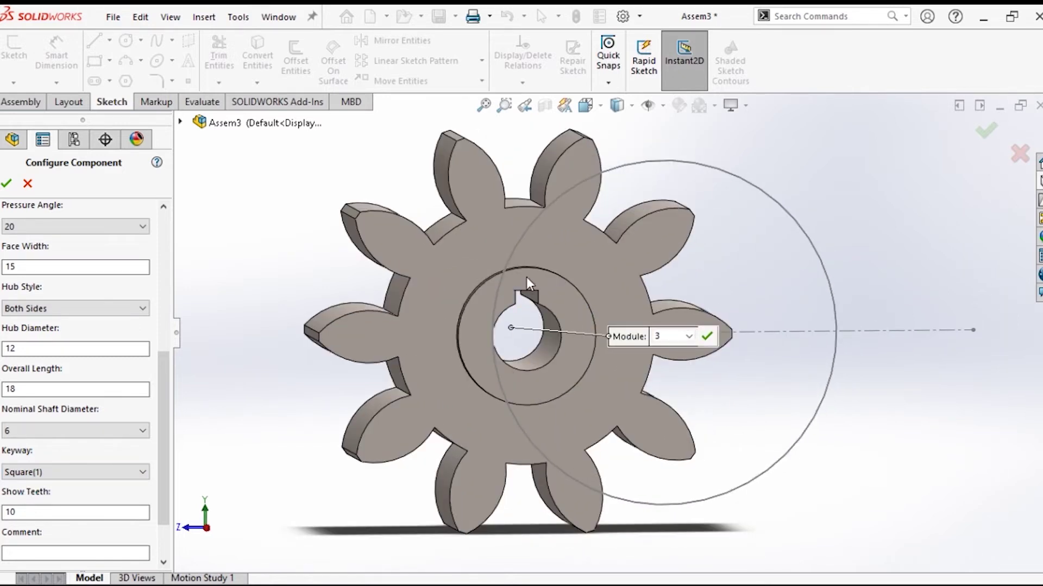
{"action": "middle_click_drag", "start_coordinate": [497, 319], "coordinate": [465, 298]}
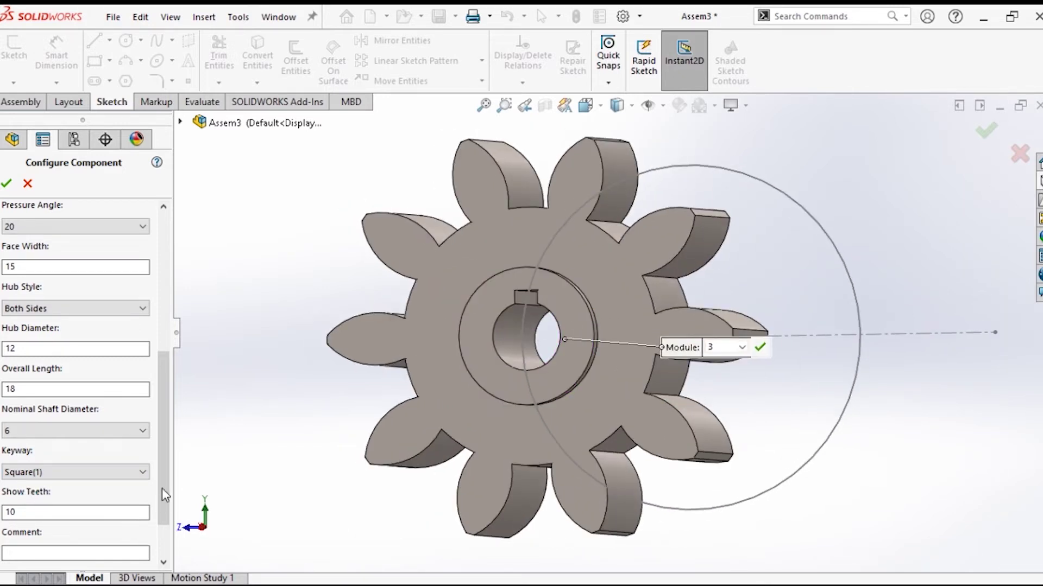
{"action": "scroll", "coordinate": [164, 448], "scroll_direction": "down", "scroll_amount": 3}
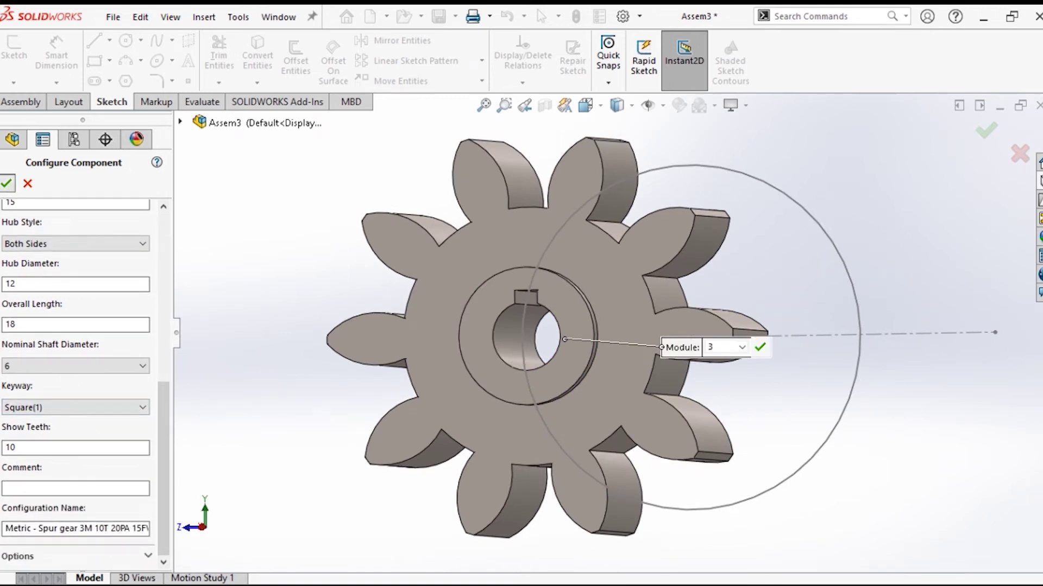
{"action": "left_click", "coordinate": [7, 184]}
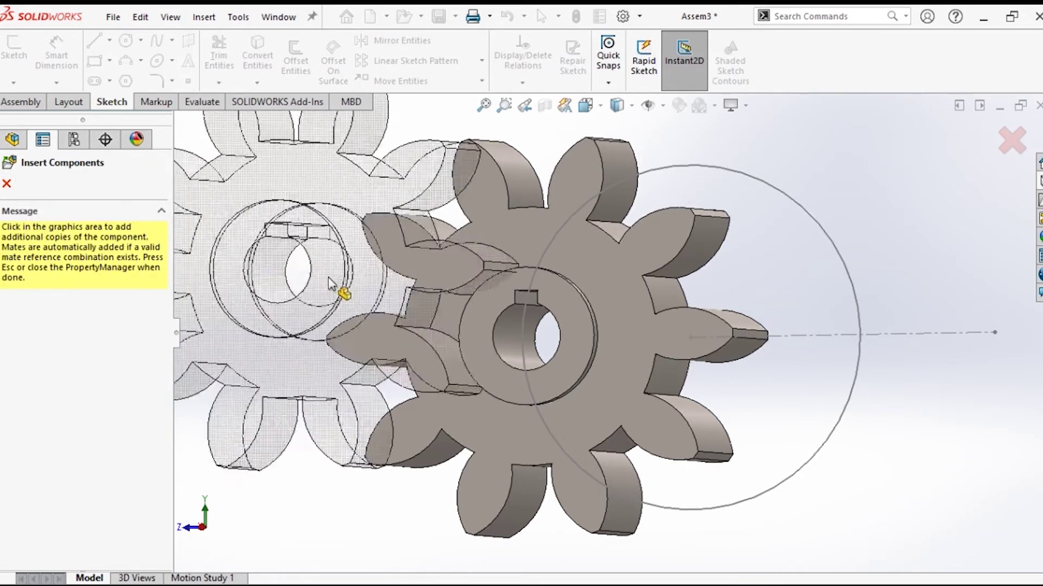
{"action": "scroll", "coordinate": [332, 284], "scroll_direction": "up", "scroll_amount": 3}
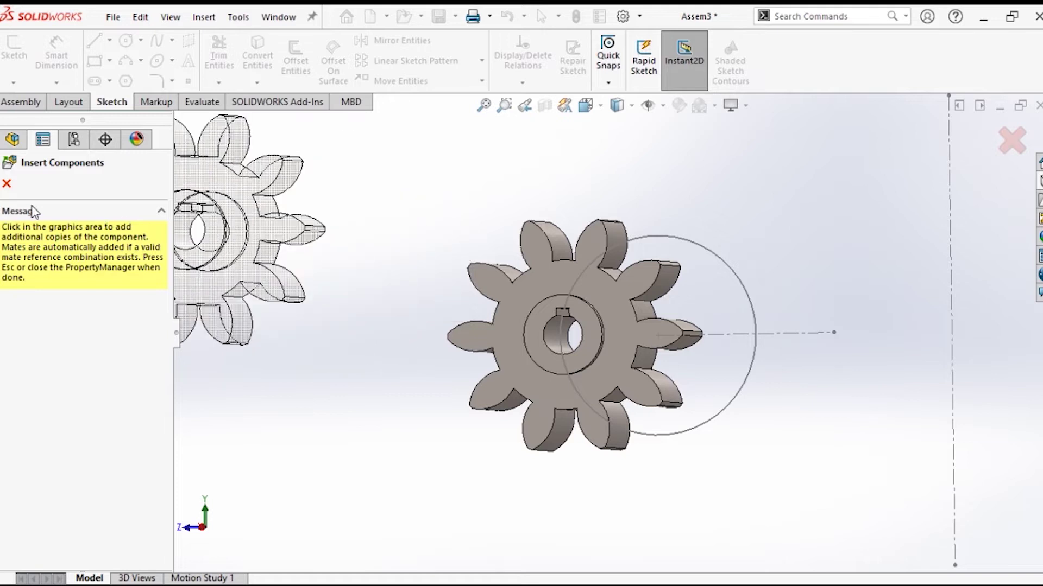
{"action": "left_click", "coordinate": [7, 184]}
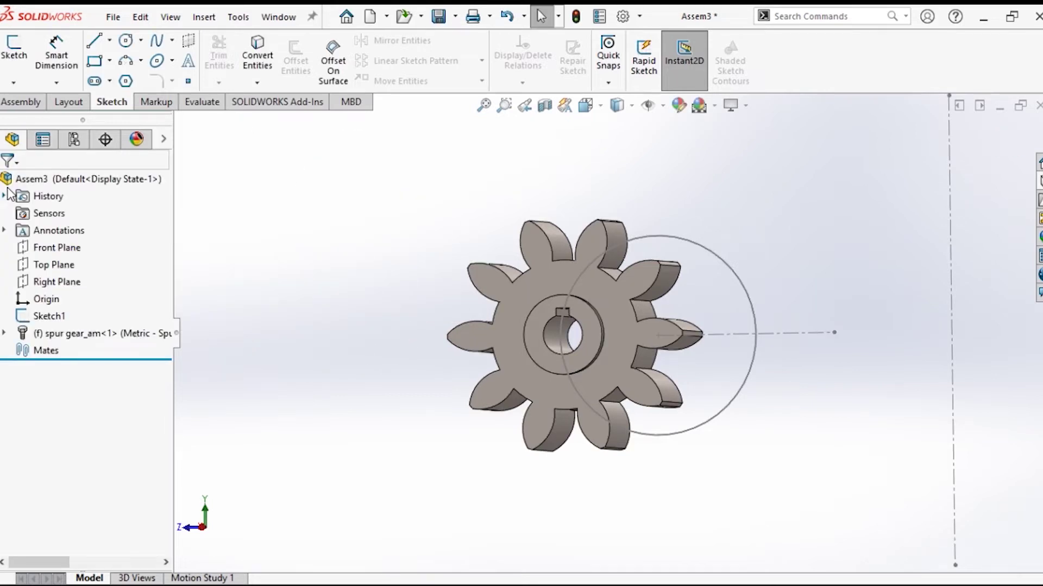
Step: Insert a Rack (Spur Rectangular) from the library close to the vertical centerline, to the right of the gear
{"action": "scroll", "coordinate": [174, 304], "scroll_direction": "up", "scroll_amount": 3}
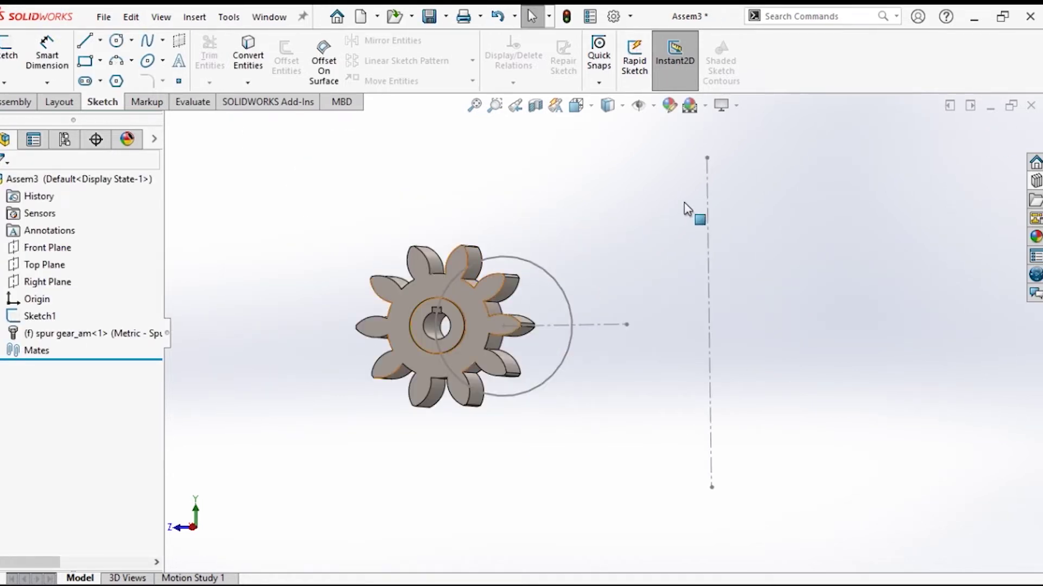
{"action": "left_click", "coordinate": [1034, 181]}
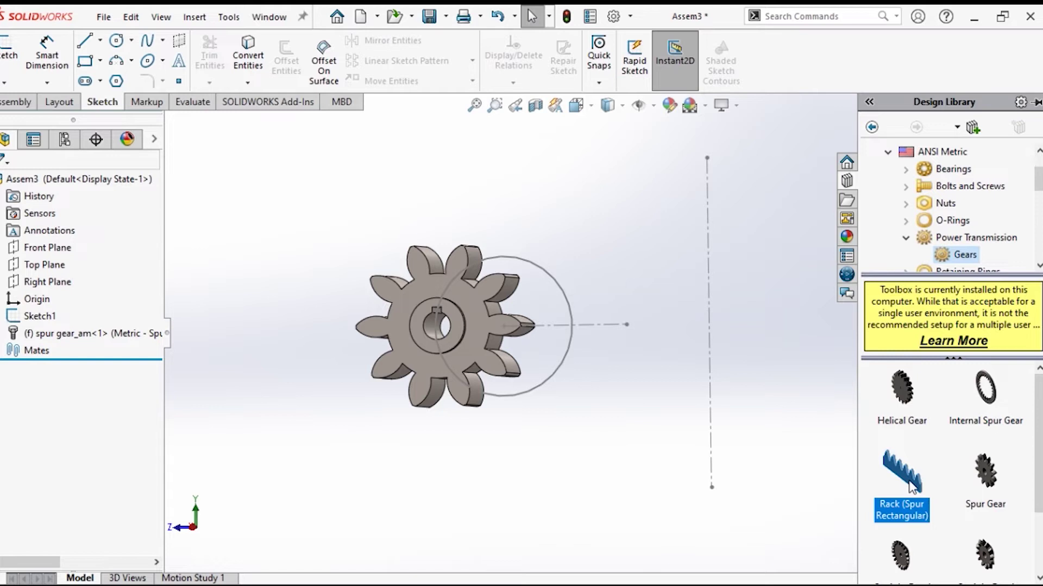
{"action": "mouse_move", "coordinate": [902, 485]}
{"action": "left_mouse_down"}
{"action": "mouse_move", "coordinate": [731, 353]}
{"action": "mouse_move", "coordinate": [687, 305]}
{"action": "mouse_move", "coordinate": [745, 246]}
{"action": "left_mouse_up"}
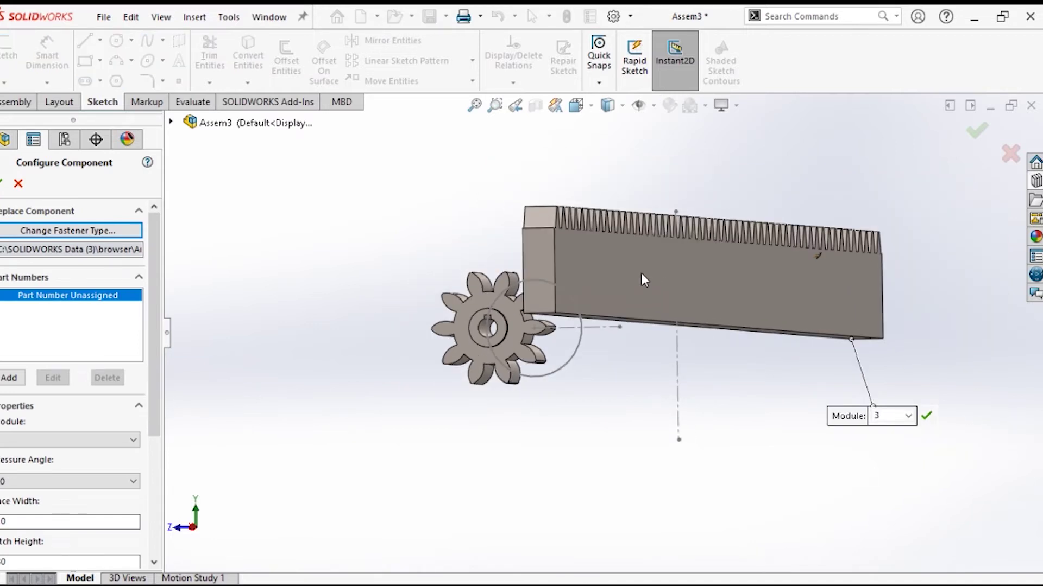
{"action": "key", "text": "ctrl+4"}
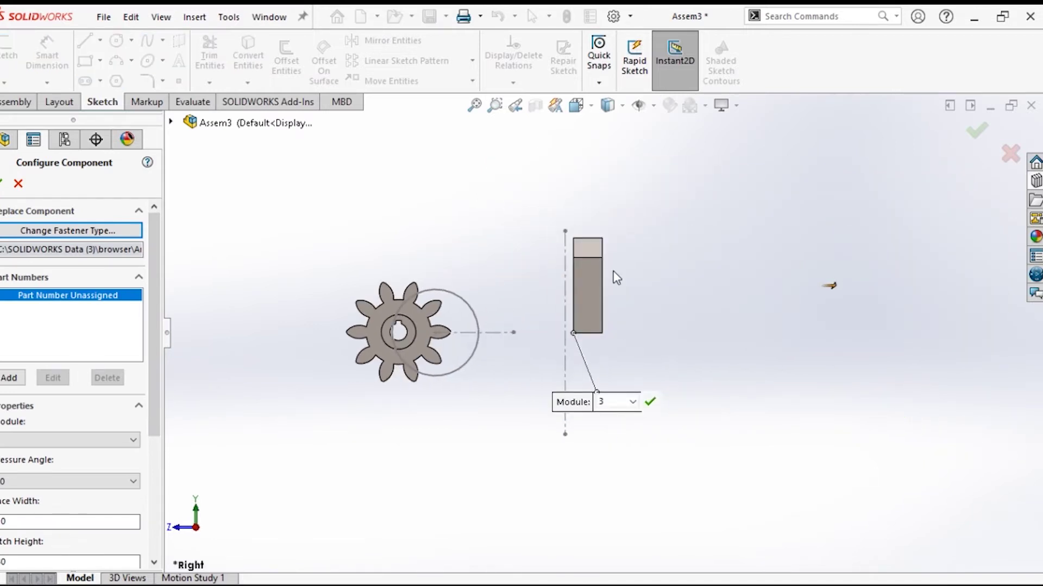
Step: Set the rack's face width to 15
{"action": "scroll", "coordinate": [25, 375], "scroll_direction": "down", "scroll_amount": 2}
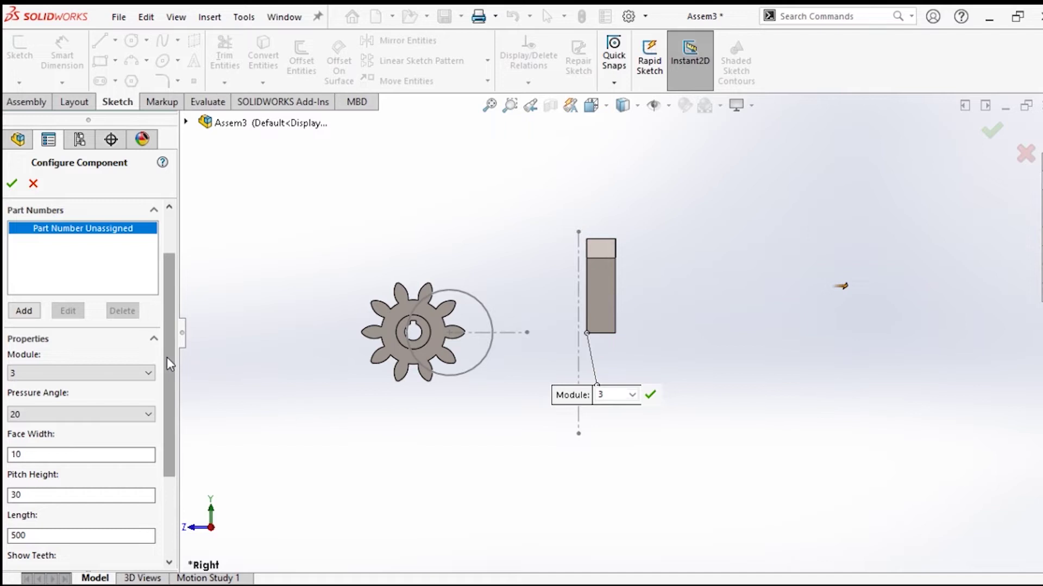
{"action": "scroll", "coordinate": [130, 391], "scroll_direction": "down", "scroll_amount": 2}
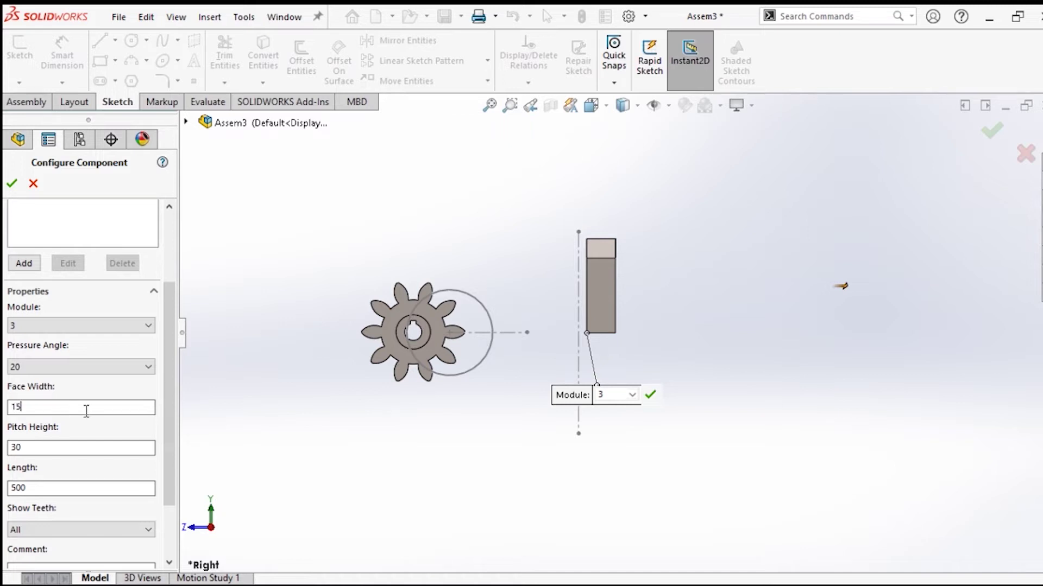
{"action": "left_click_drag", "start_coordinate": [166, 407], "coordinate": [165, 431]}
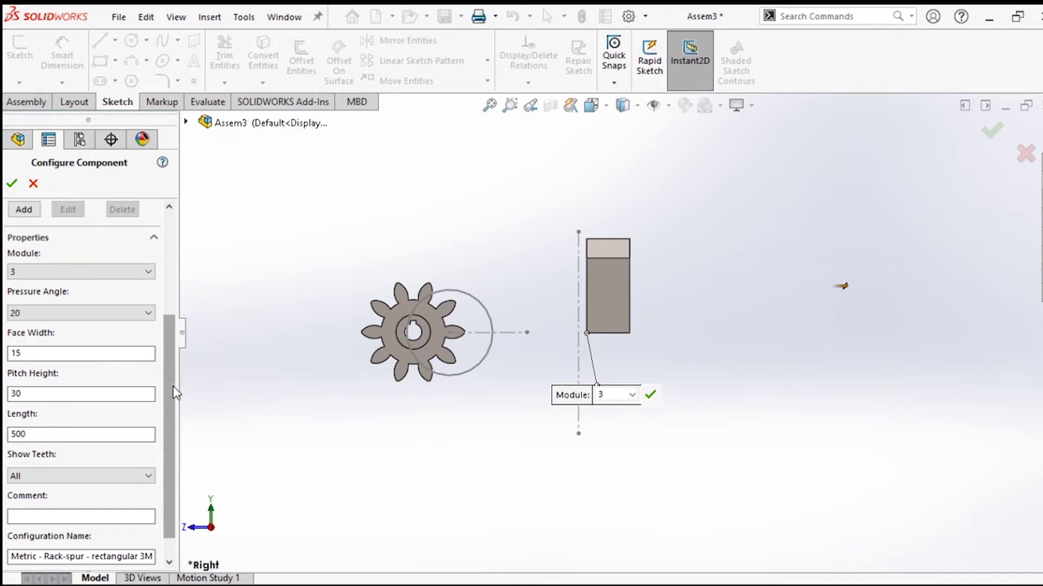
Step: Finish the rack insertion without placing another copy, and rotate the rack so its toothed length is exposed in the Right view
{"action": "scroll", "coordinate": [173, 392], "scroll_direction": "down", "scroll_amount": 1}
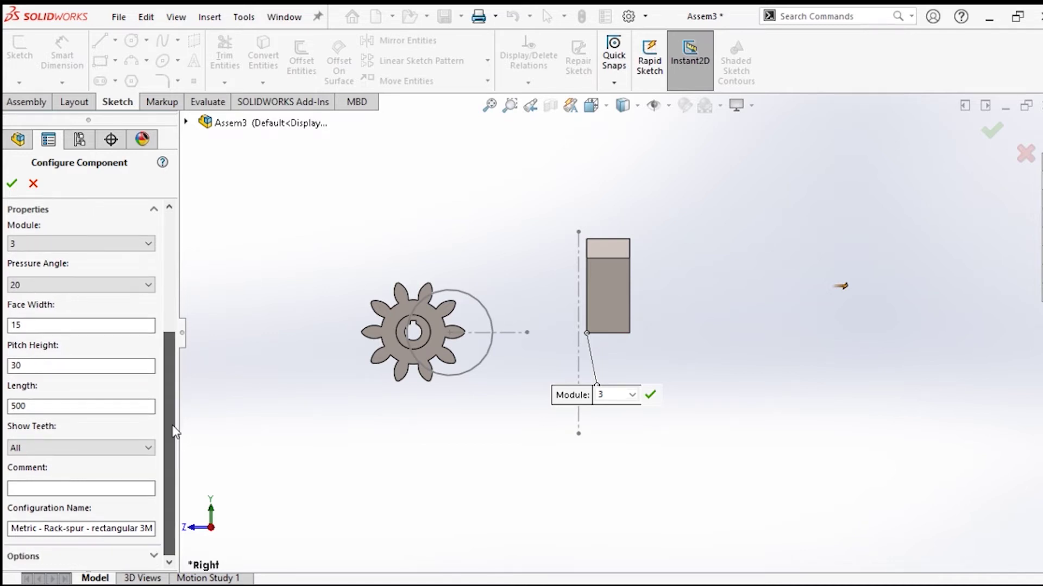
{"action": "left_click", "coordinate": [16, 187]}
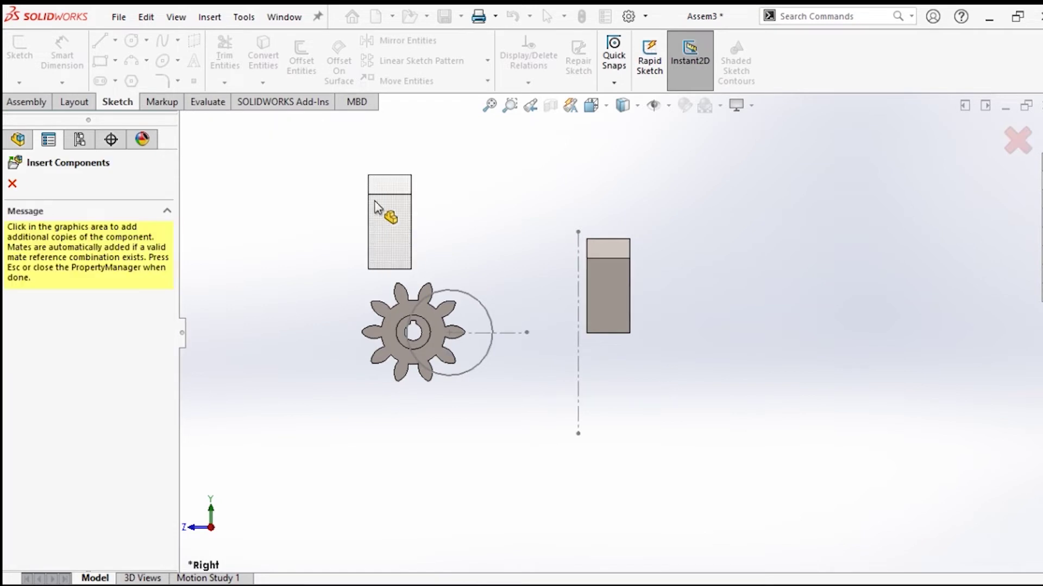
{"action": "left_click", "coordinate": [12, 185]}
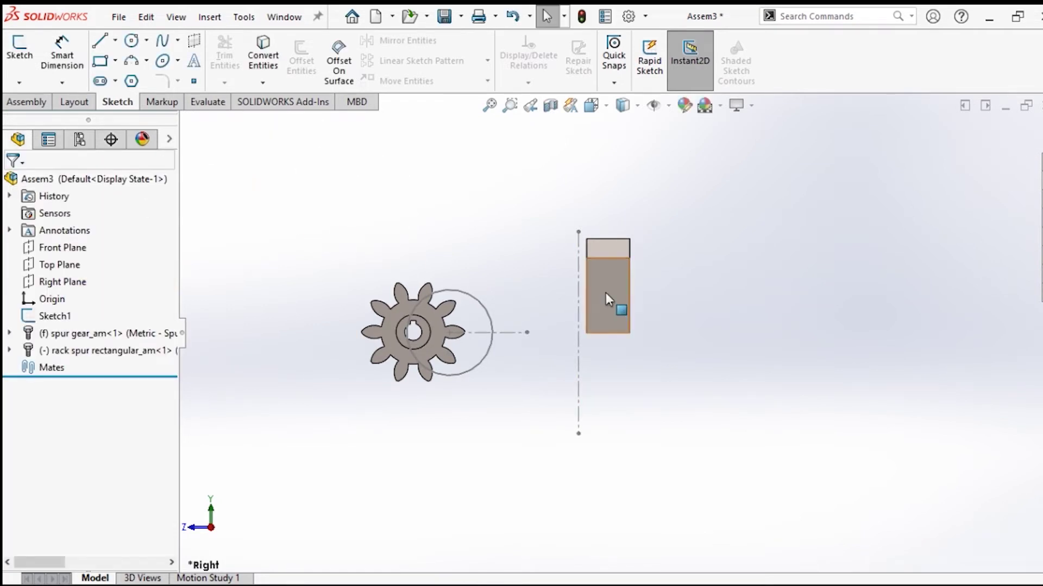
{"action": "right_click_drag", "start_coordinate": [607, 289], "coordinate": [658, 223]}
{"action": "key", "text": "Escape"}
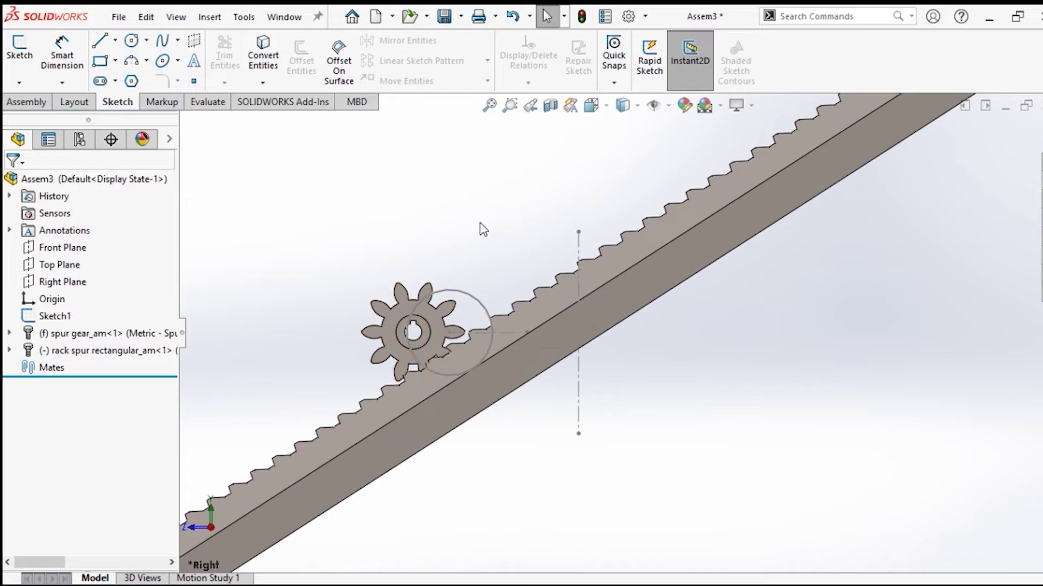
Step: Add a Coincident mate between the sketch's vertical centerline and the rack's long plain face opposite the teeth
{"action": "left_click", "coordinate": [27, 102]}
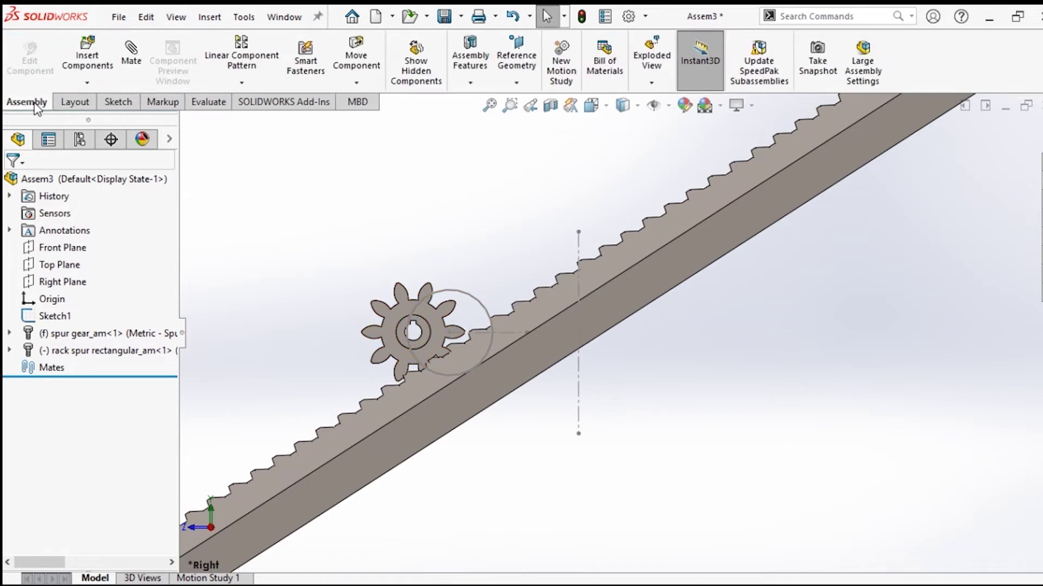
{"action": "left_click", "coordinate": [132, 57]}
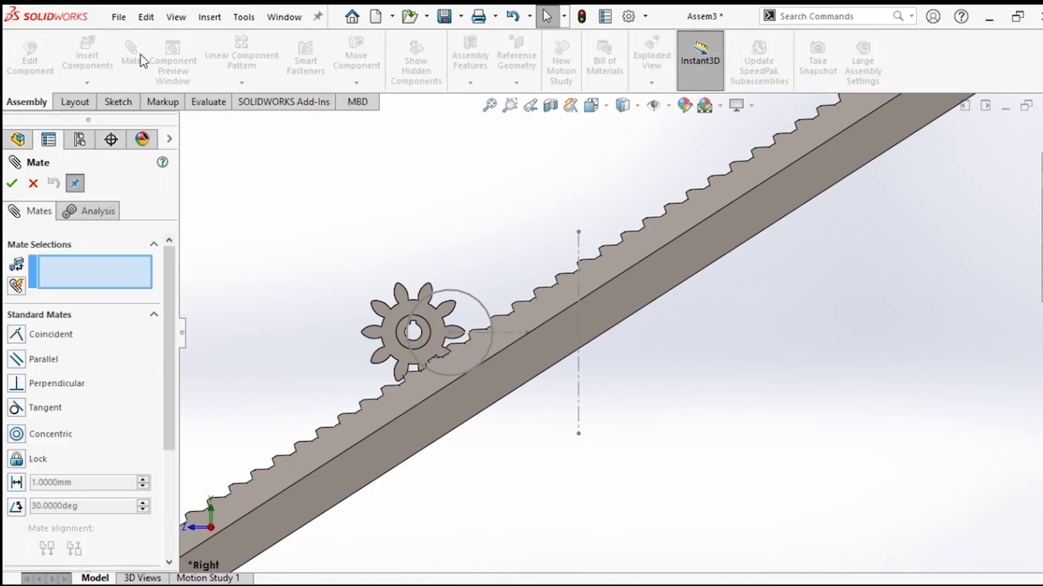
{"action": "left_click", "coordinate": [580, 402]}
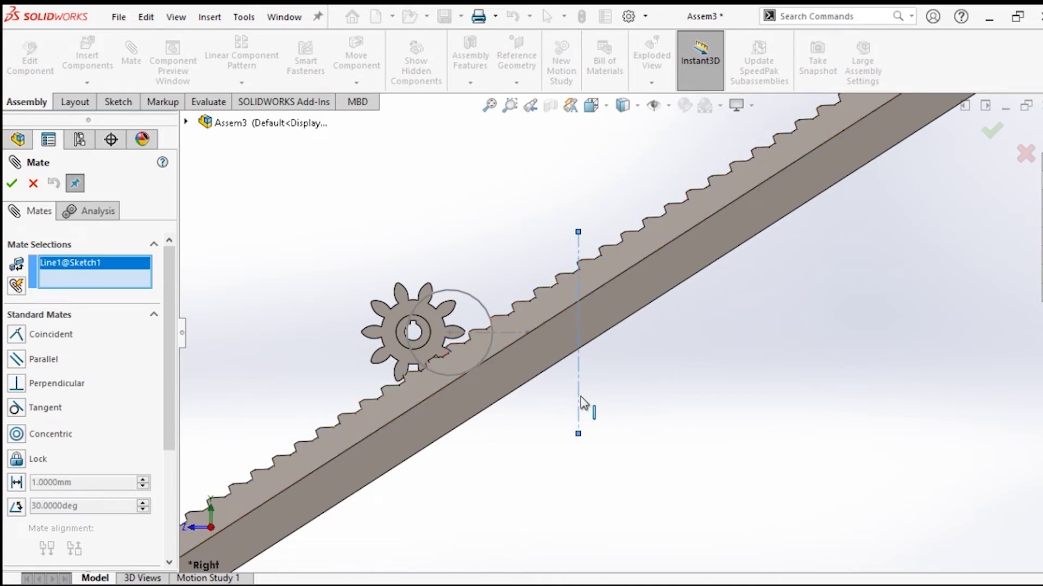
{"action": "left_click", "coordinate": [607, 303]}
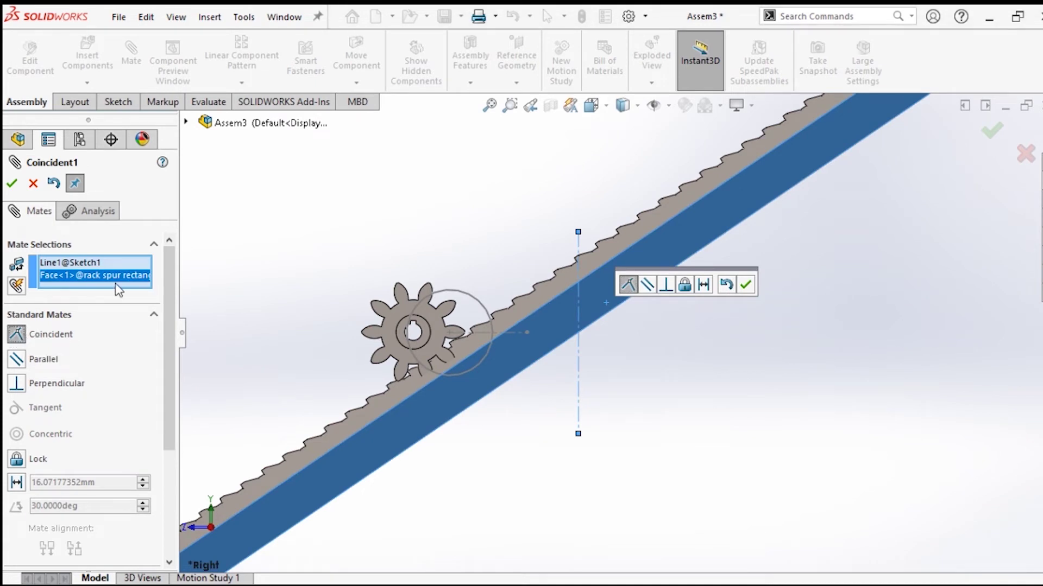
{"action": "left_click", "coordinate": [13, 185]}
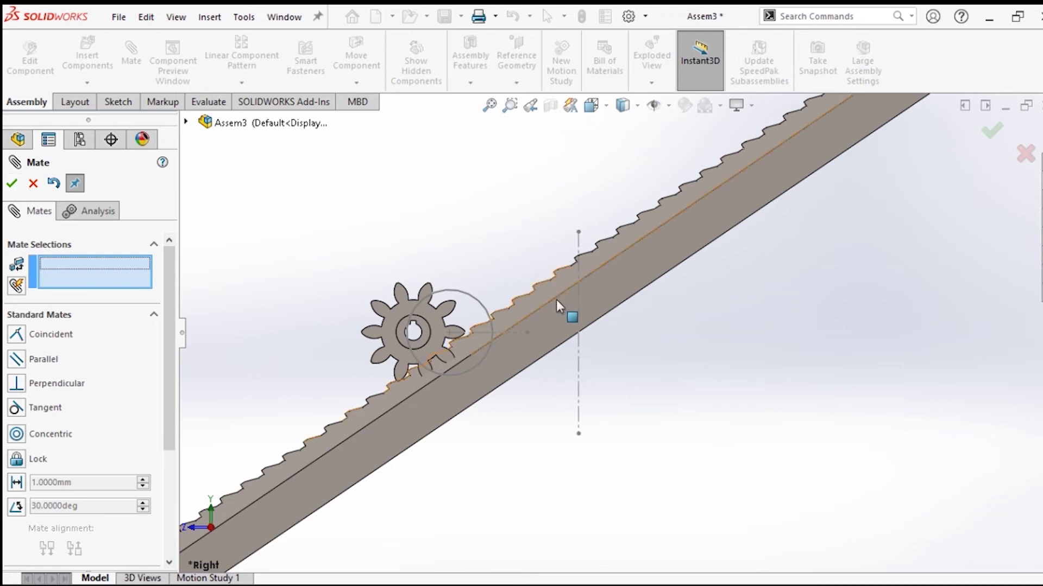
Step: Add a Coincident mate between the rack's long back edge and the sketch's vertical centerline
{"action": "left_click", "coordinate": [604, 264]}
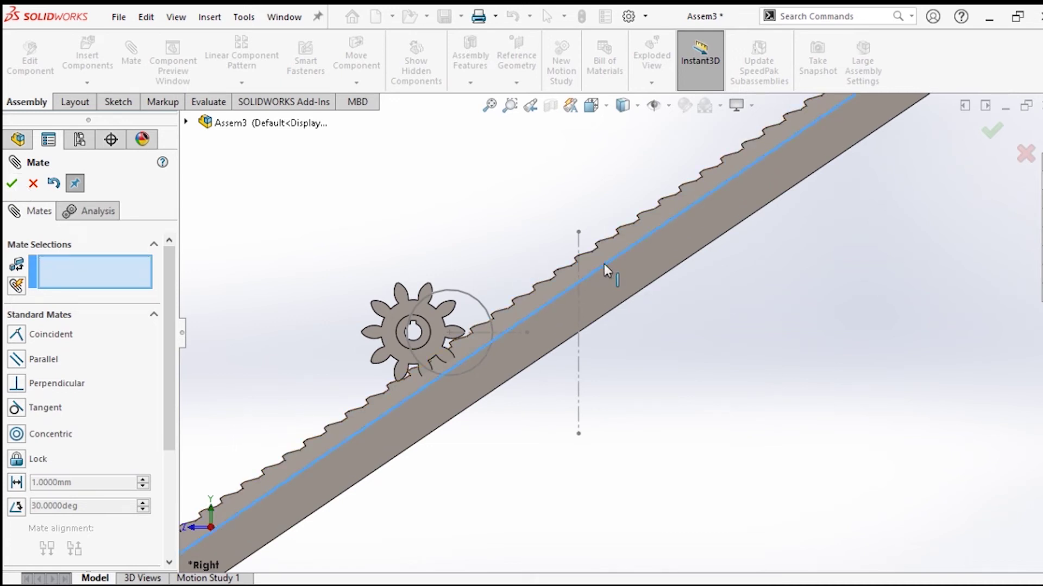
{"action": "left_click", "coordinate": [579, 371]}
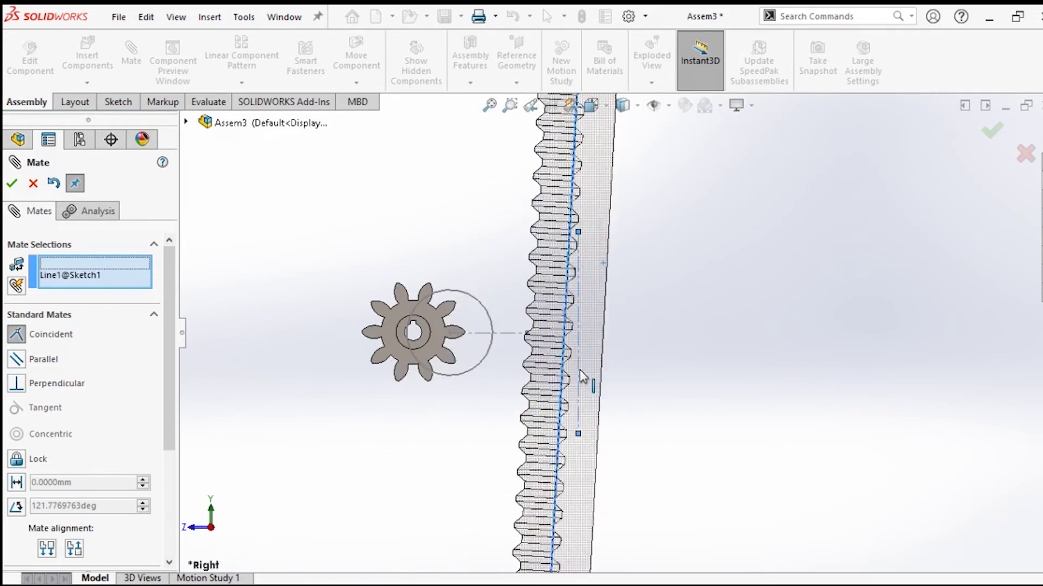
{"action": "left_click", "coordinate": [12, 184]}
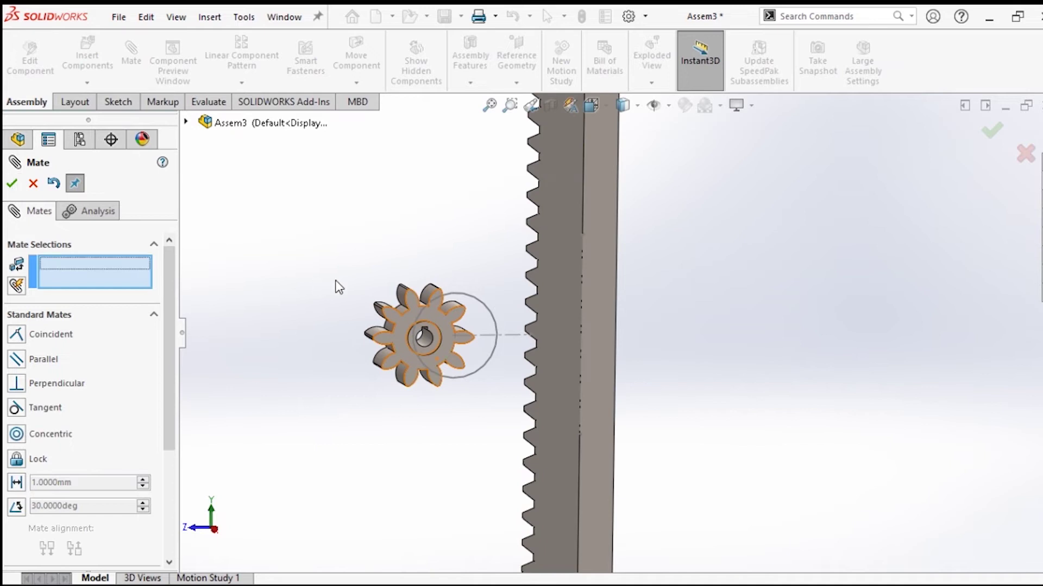
{"action": "left_click", "coordinate": [461, 344]}
{"action": "scroll", "coordinate": [459, 347], "scroll_direction": "up", "scroll_amount": 3}
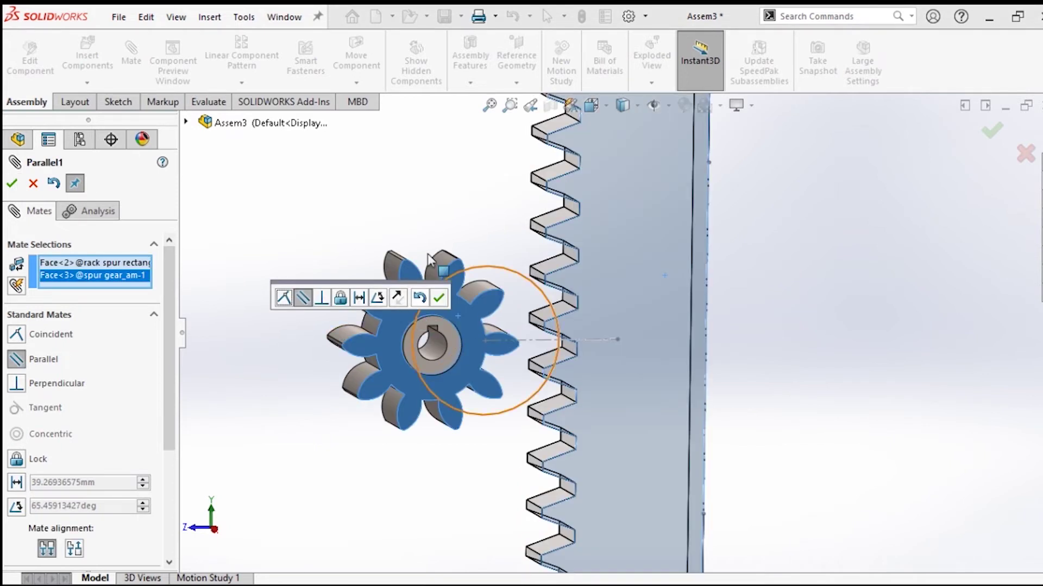
{"action": "left_click", "coordinate": [33, 183]}
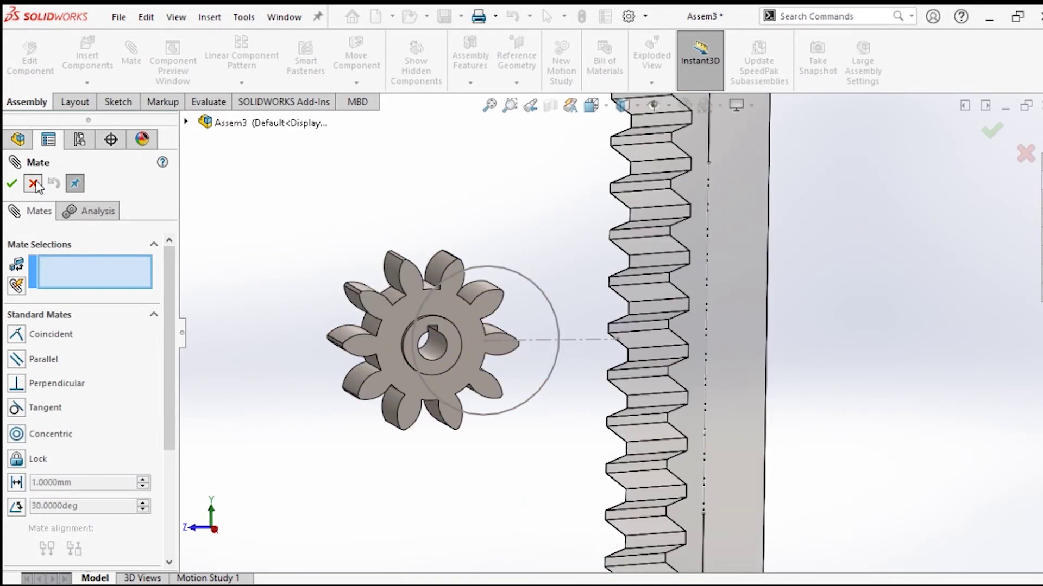
{"action": "left_click", "coordinate": [33, 184]}
Step: Change the fixed spur gear to Float so it can be mated
{"action": "left_click", "coordinate": [405, 314]}
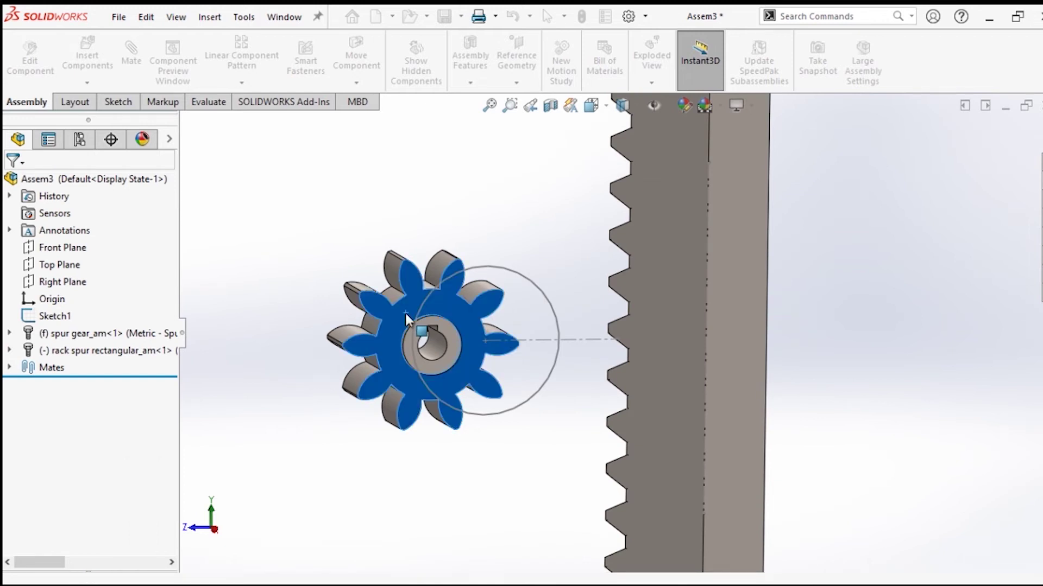
{"action": "right_click", "coordinate": [405, 314]}
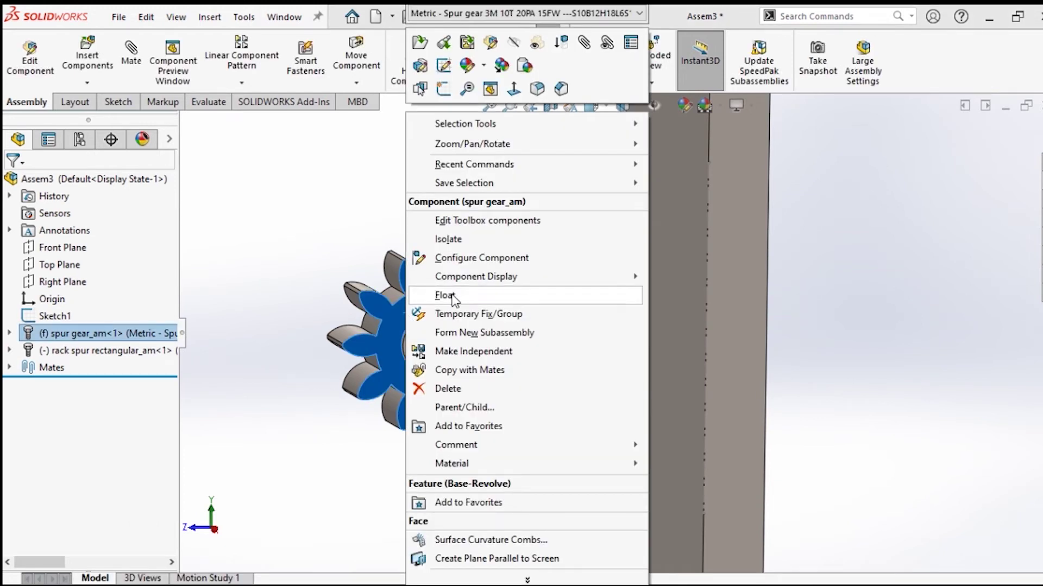
{"action": "left_click", "coordinate": [452, 296]}
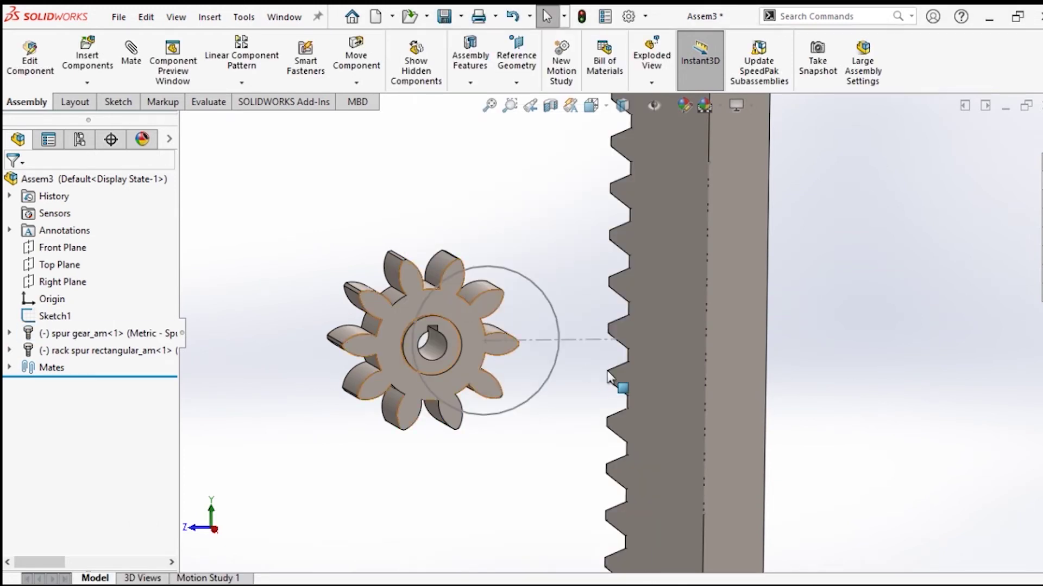
Step: Add a Coincident mate between the rack's toothed side face and the spur gear's front face
{"action": "left_click", "coordinate": [131, 59]}
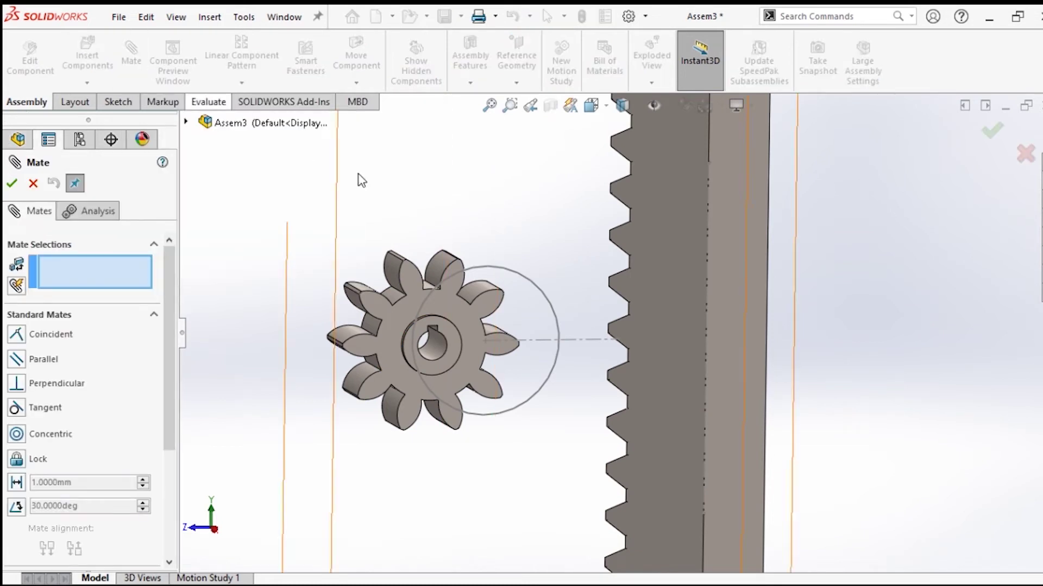
{"action": "left_click", "coordinate": [663, 300]}
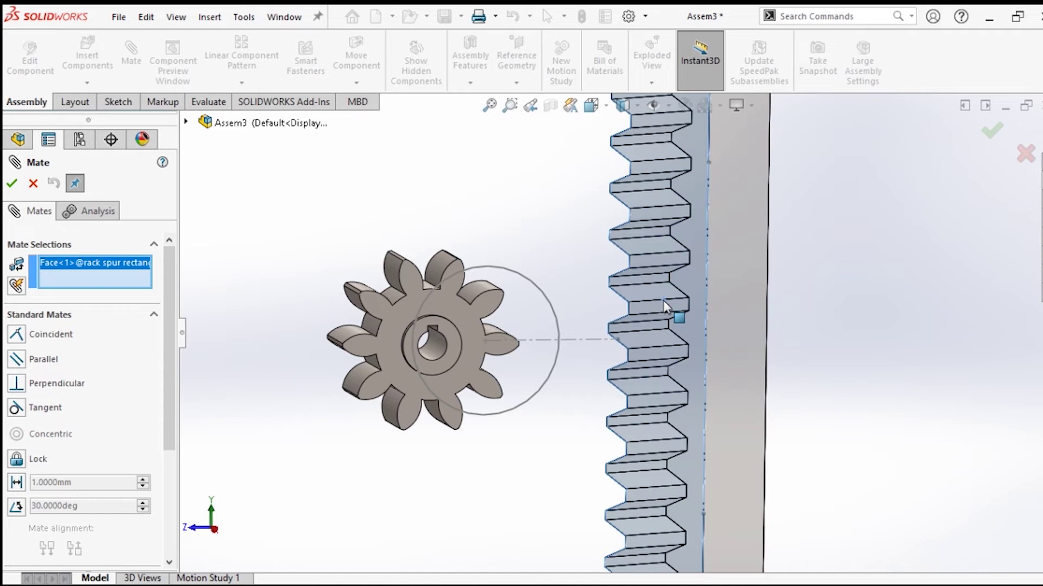
{"action": "left_click", "coordinate": [465, 315]}
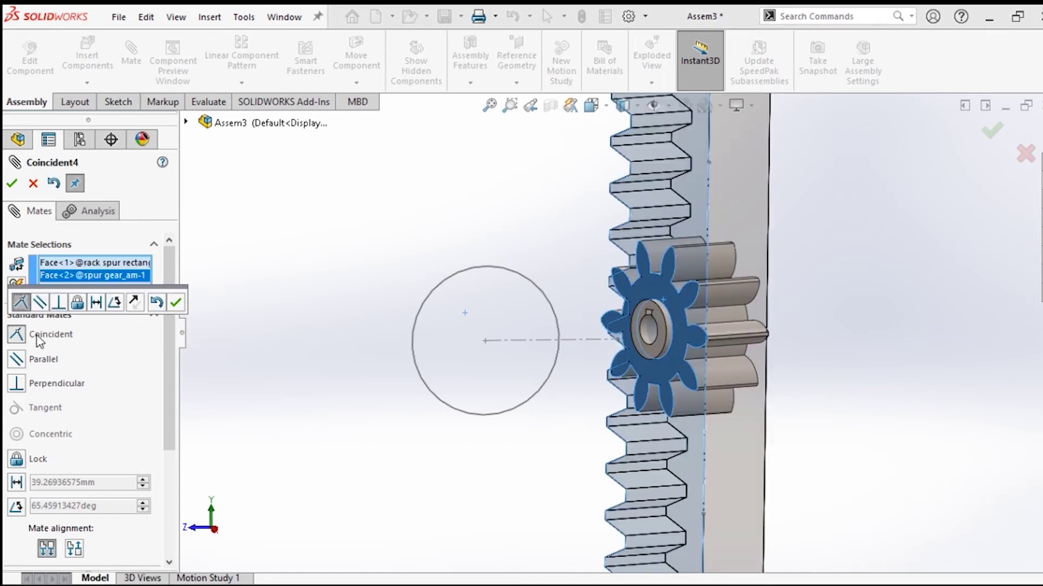
{"action": "left_click", "coordinate": [11, 184]}
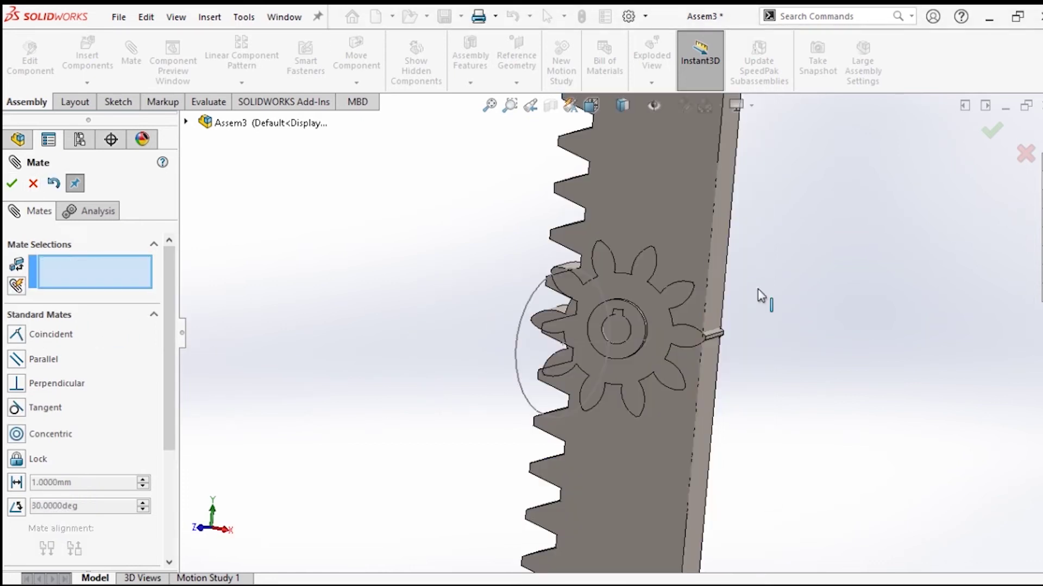
Step: Add a Concentric mate between the gear hub's circular edge and the layout sketch's pitch circle, and finish mating
{"action": "middle_click_drag", "start_coordinate": [632, 270], "coordinate": [640, 286]}
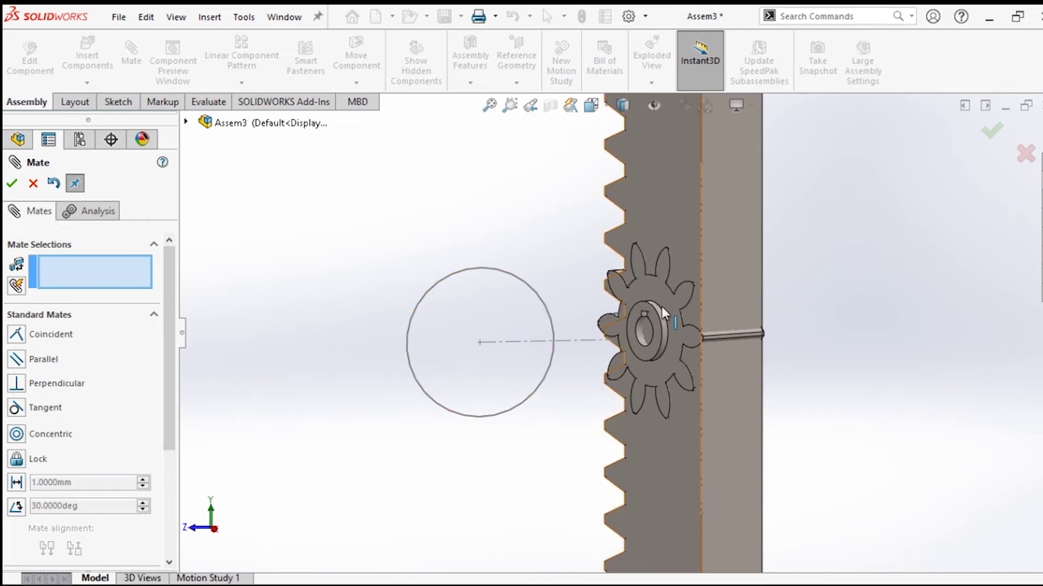
{"action": "scroll", "coordinate": [661, 306], "scroll_direction": "down", "scroll_amount": 3}
{"action": "left_click", "coordinate": [641, 322]}
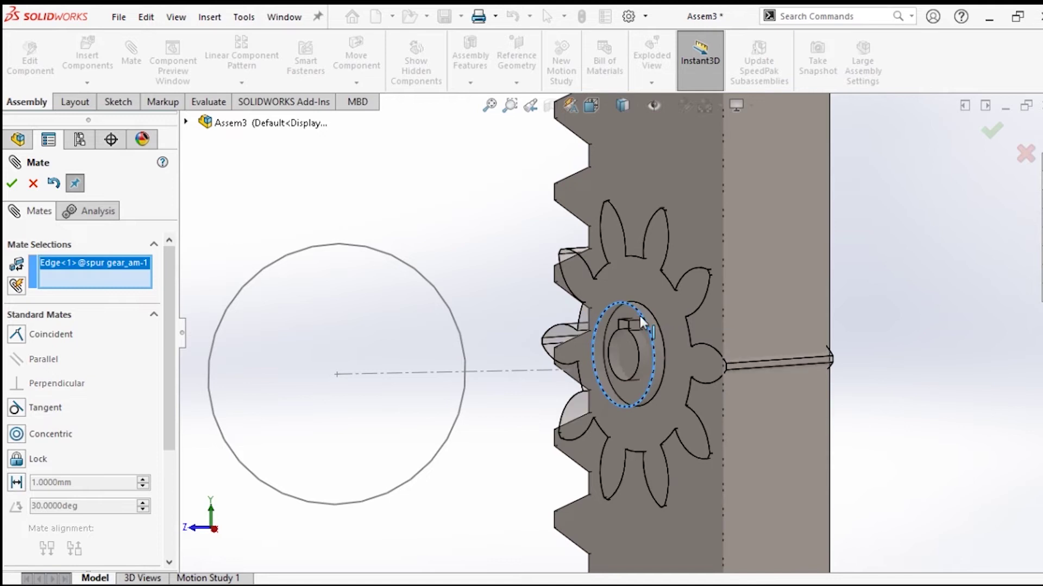
{"action": "left_click", "coordinate": [410, 269]}
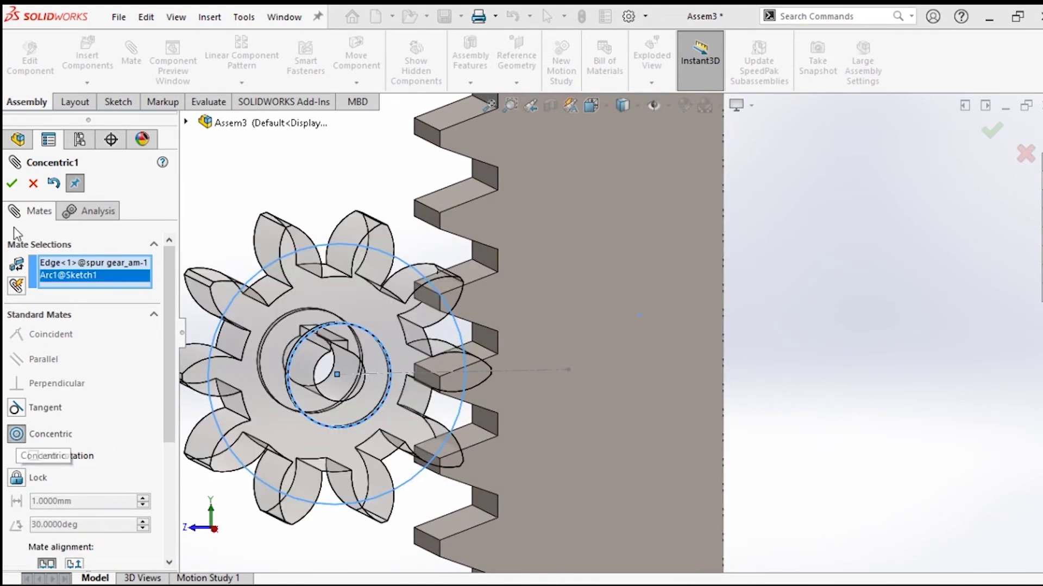
{"action": "left_click", "coordinate": [11, 183]}
{"action": "middle_click_drag", "start_coordinate": [418, 325], "coordinate": [631, 294]}
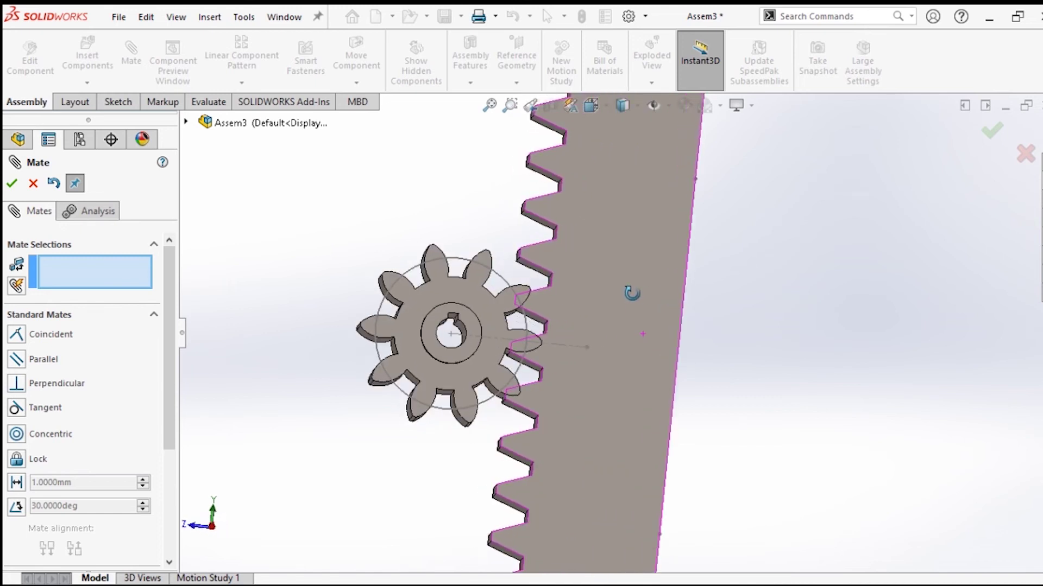
{"action": "left_click", "coordinate": [11, 183]}
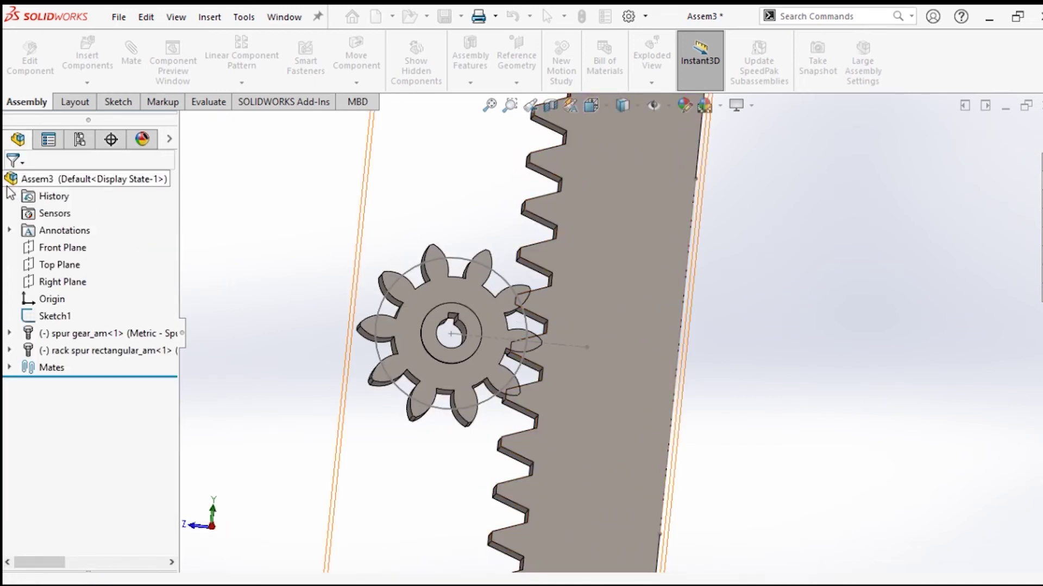
Step: Show the assembly in the Right view and hide Sketch1
{"action": "key", "text": "ctrl+4"}
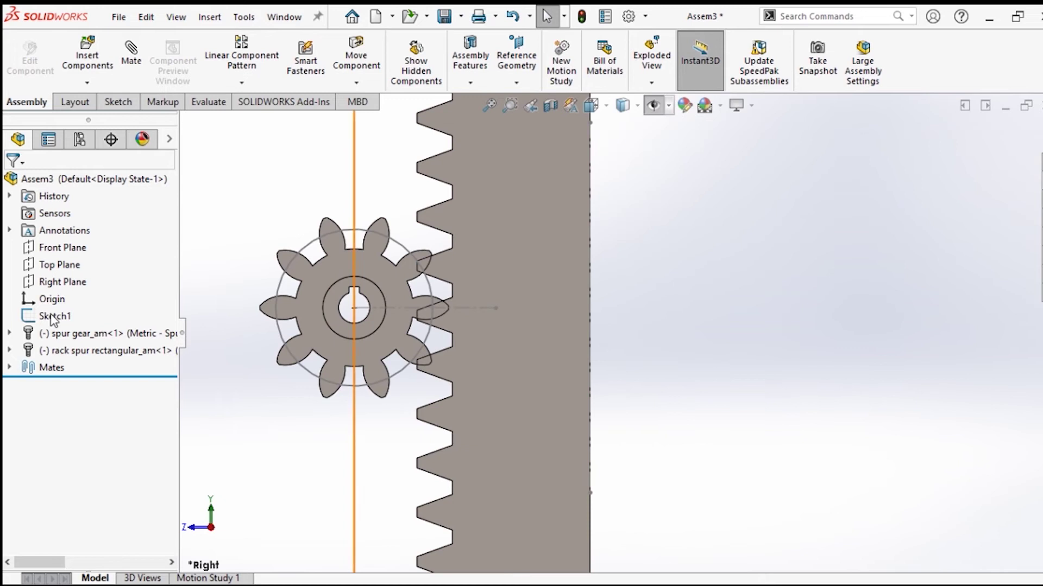
{"action": "left_click", "coordinate": [54, 316]}
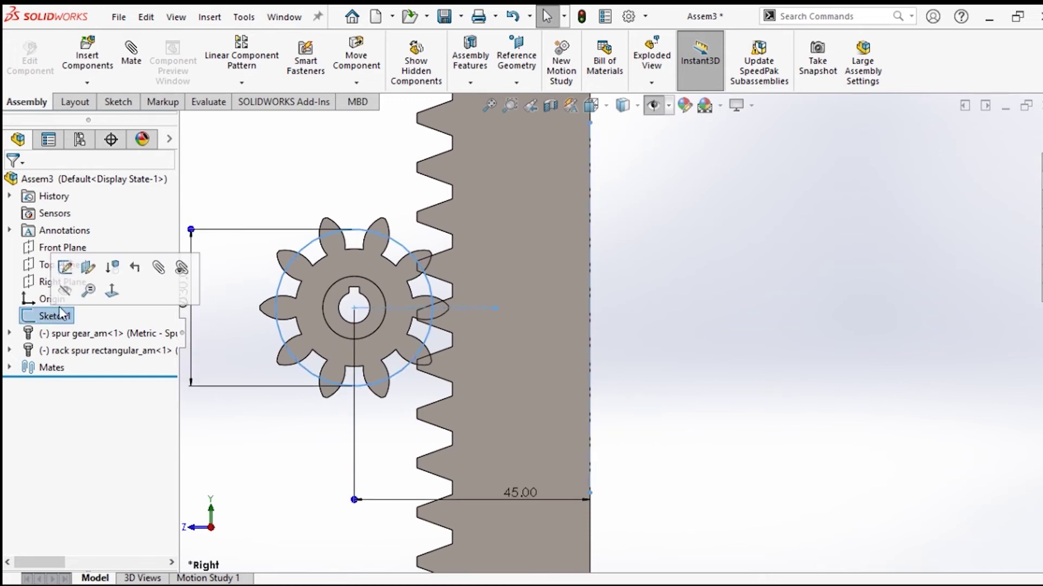
{"action": "left_click", "coordinate": [65, 292]}
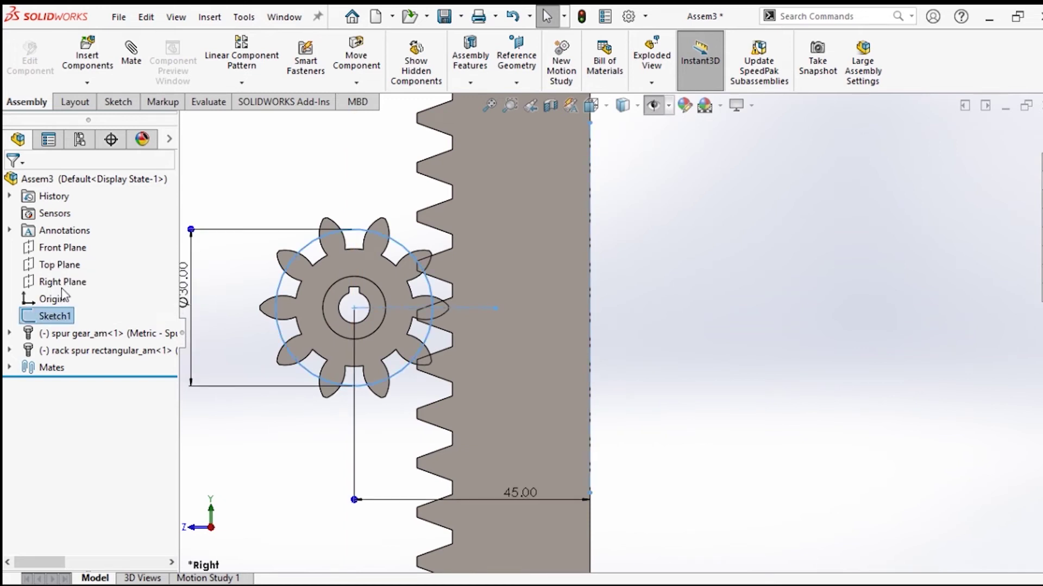
Step: Move the rack along its length until the gear's tooth sits centered in the gap between two rack teeth
{"action": "middle_click_drag", "start_coordinate": [464, 310], "coordinate": [519, 289], "text": "ctrl"}
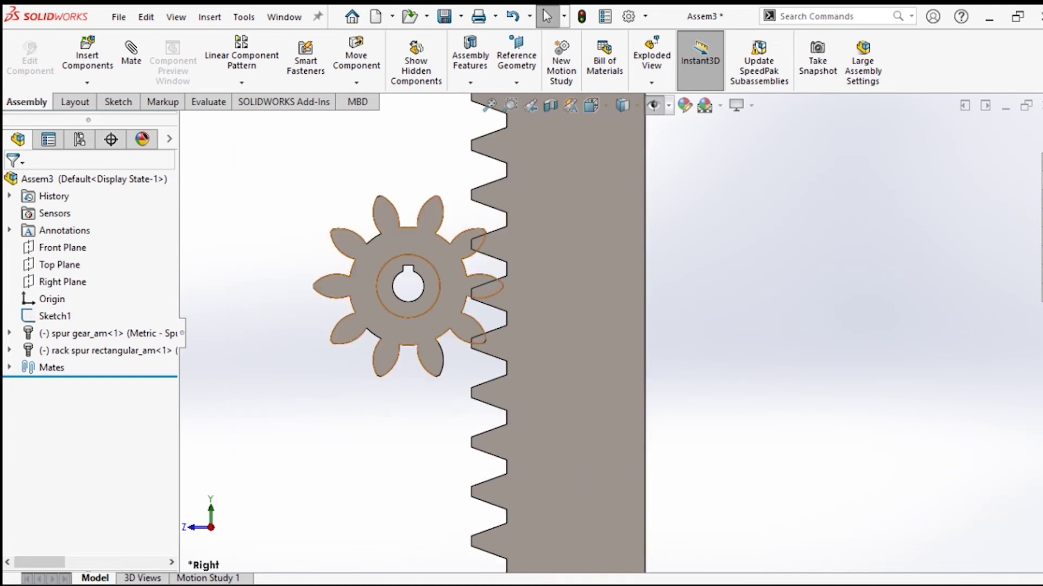
{"action": "left_click", "coordinate": [559, 340]}
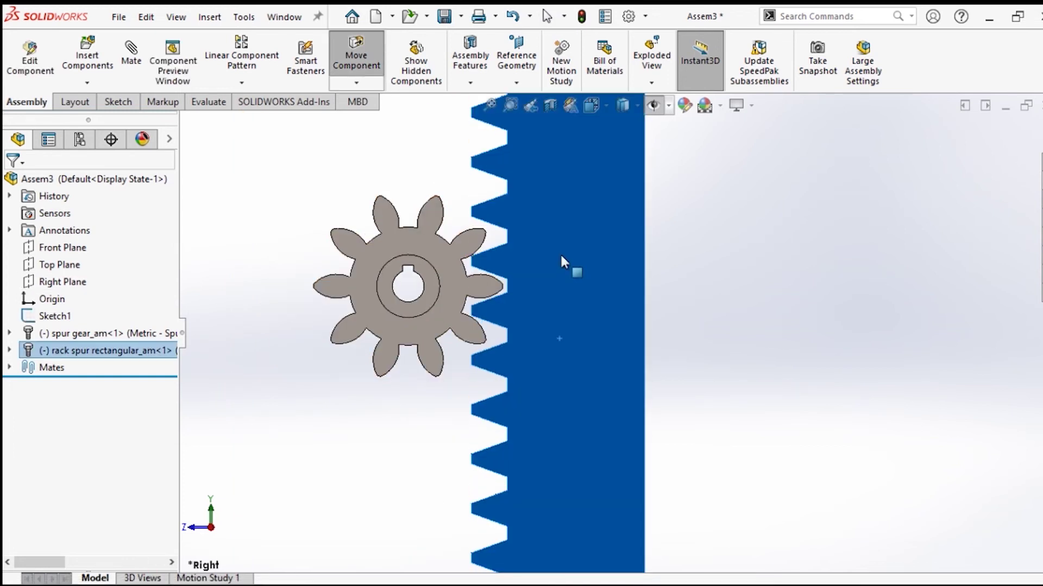
{"action": "scroll", "coordinate": [559, 252], "scroll_direction": "down", "scroll_amount": 2}
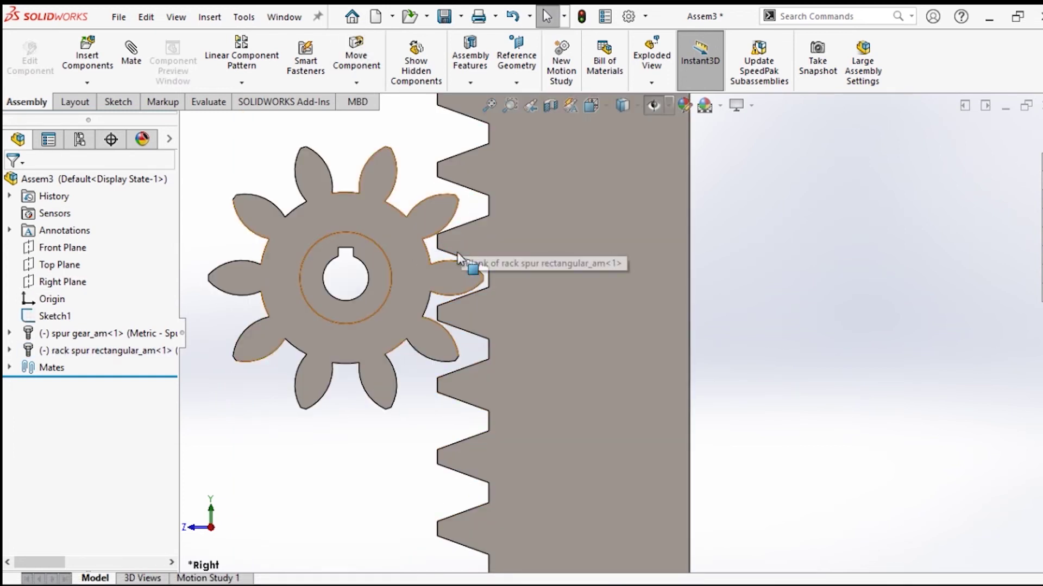
Step: Apply a dark red color appearance to the rack's body
{"action": "left_click", "coordinate": [591, 211]}
{"action": "scroll", "coordinate": [588, 255], "scroll_direction": "up", "scroll_amount": 2}
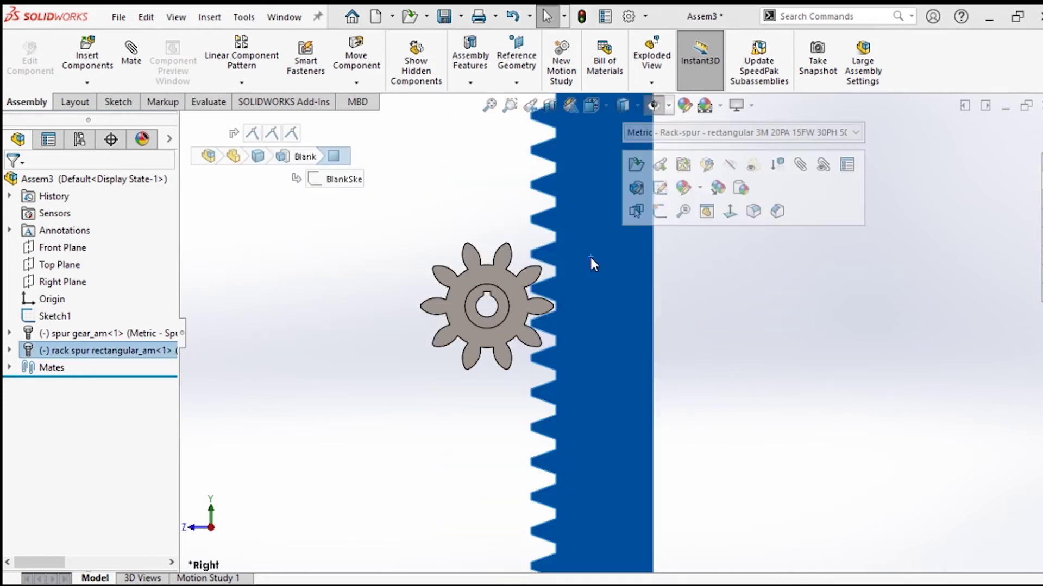
{"action": "left_click", "coordinate": [688, 191]}
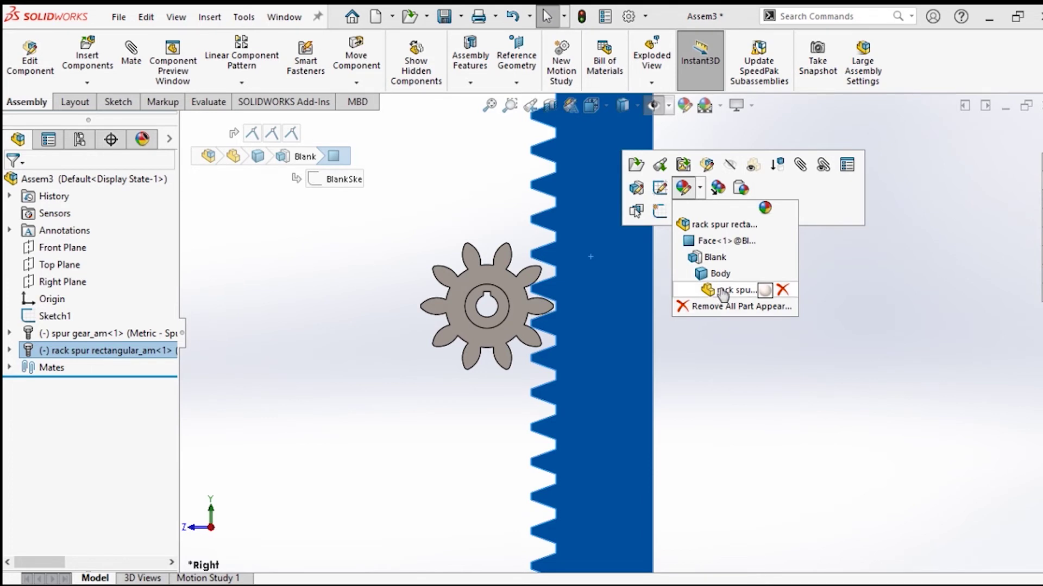
{"action": "left_click", "coordinate": [712, 274]}
{"action": "left_click", "coordinate": [52, 552]}
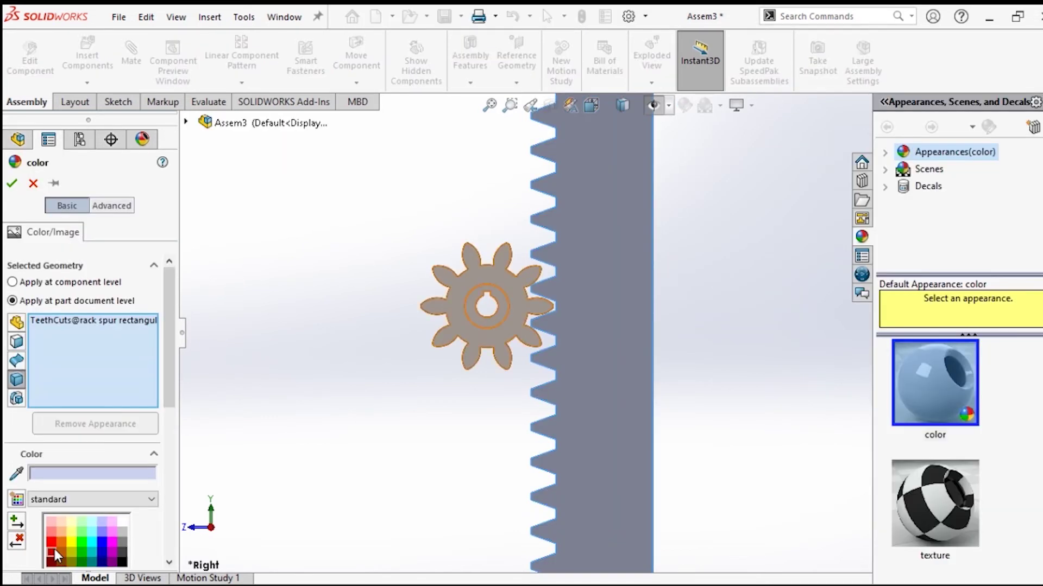
{"action": "left_click", "coordinate": [13, 185]}
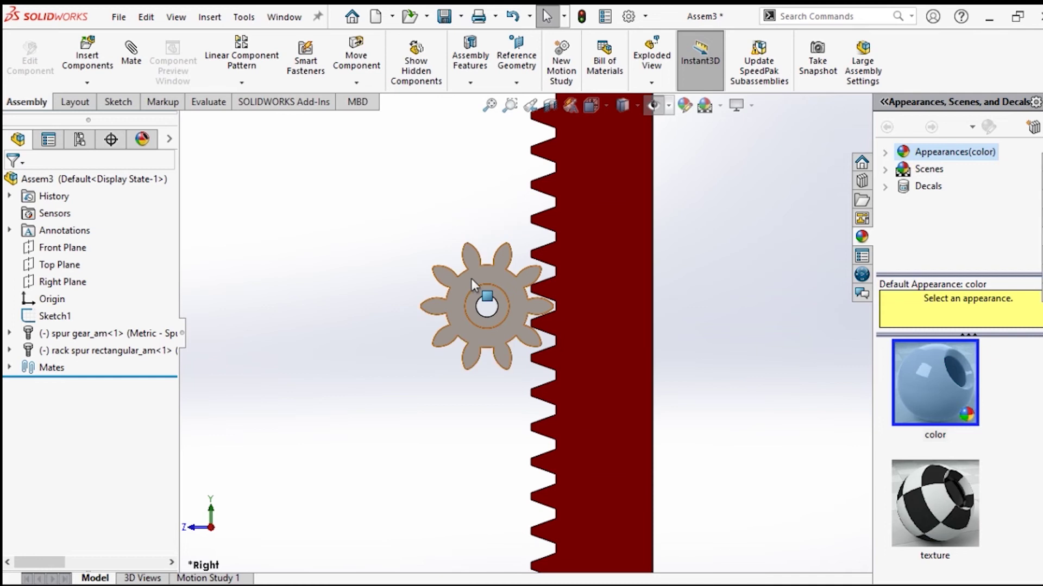
Step: Apply a blue color appearance to the spur gear's body
{"action": "left_click", "coordinate": [471, 279]}
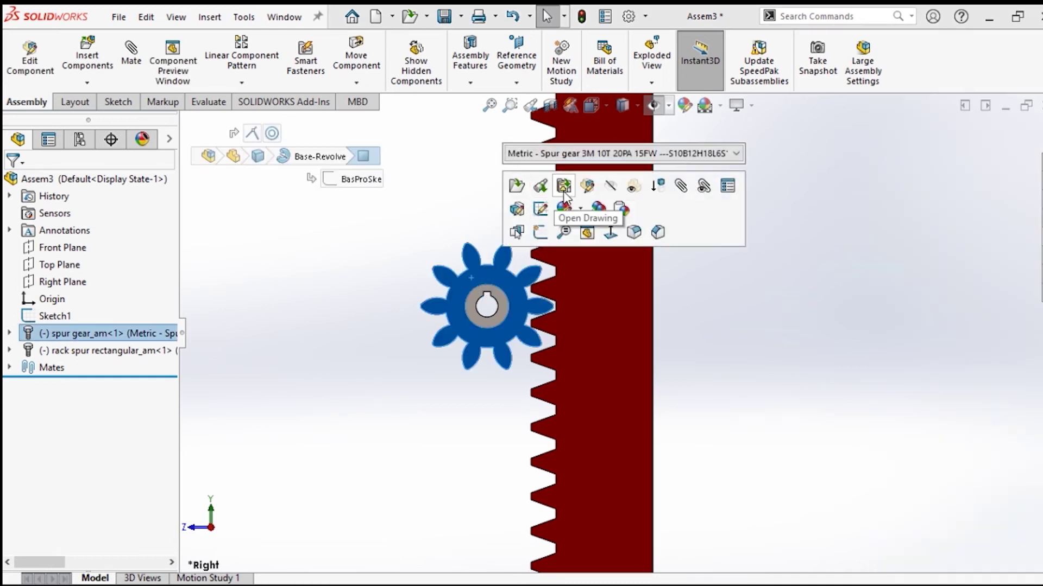
{"action": "left_click", "coordinate": [564, 208]}
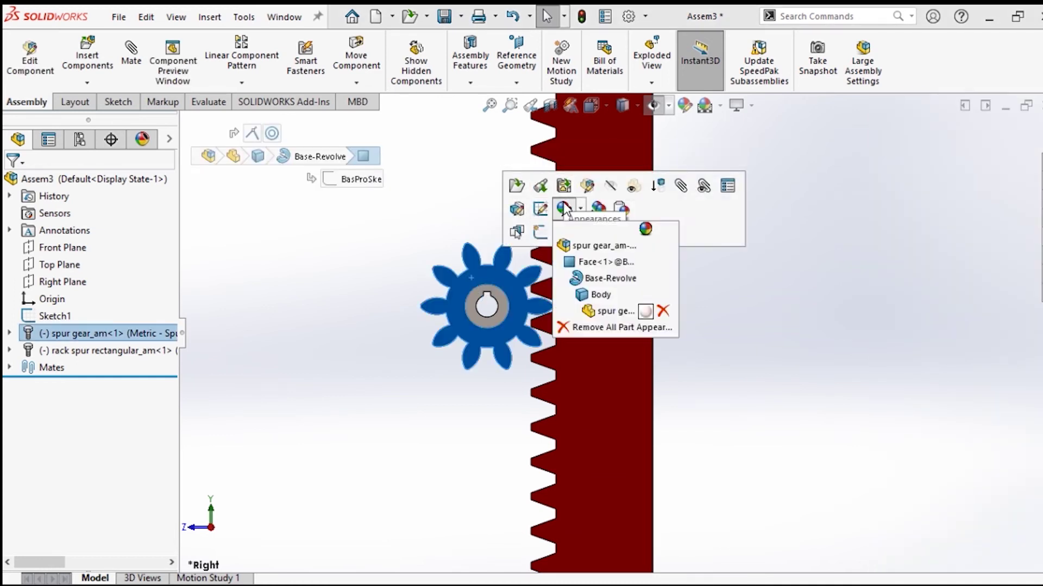
{"action": "left_click", "coordinate": [587, 310]}
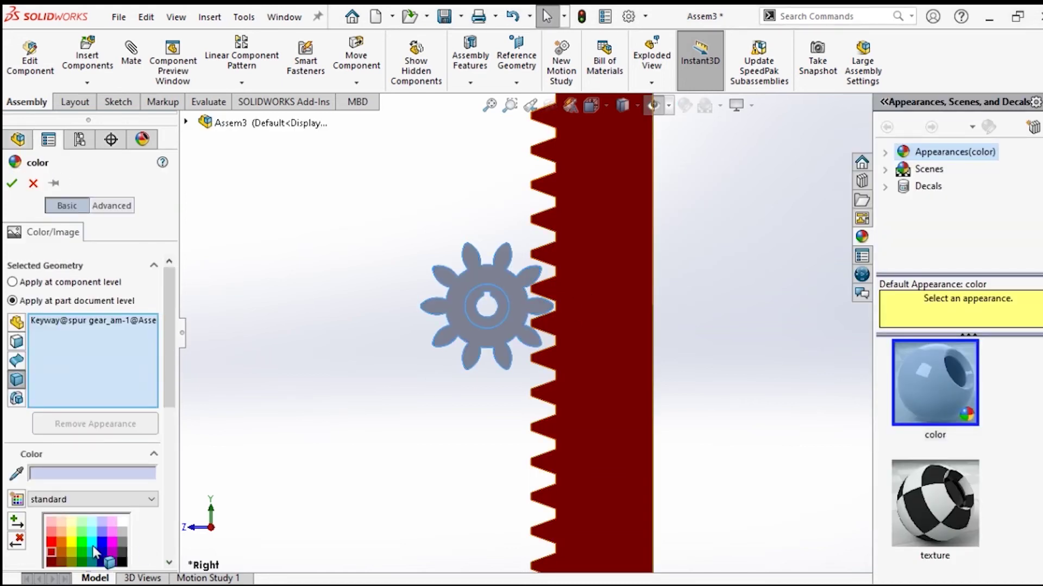
{"action": "left_click", "coordinate": [80, 541]}
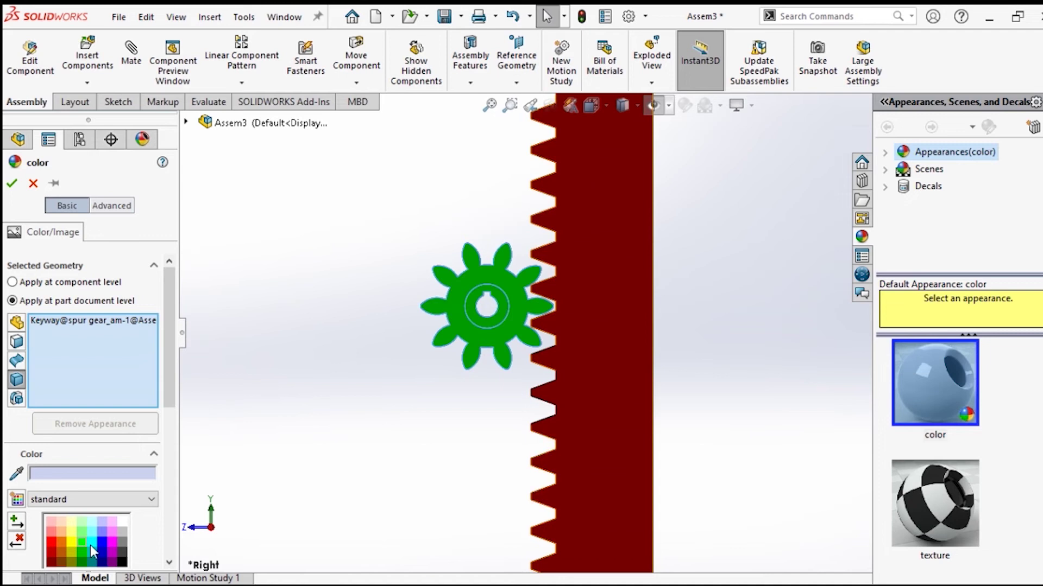
{"action": "left_click", "coordinate": [102, 542]}
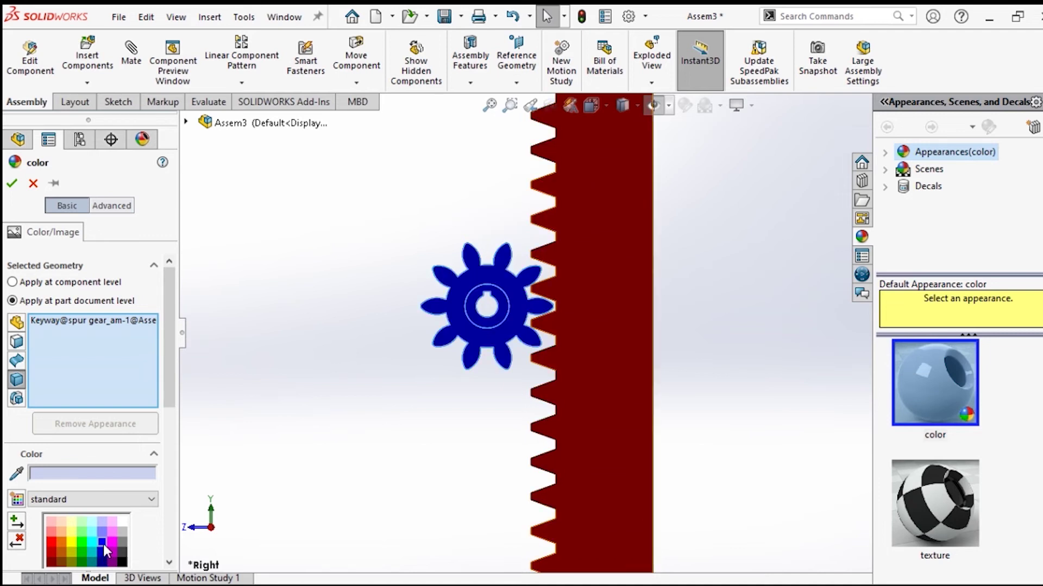
{"action": "left_click", "coordinate": [18, 185]}
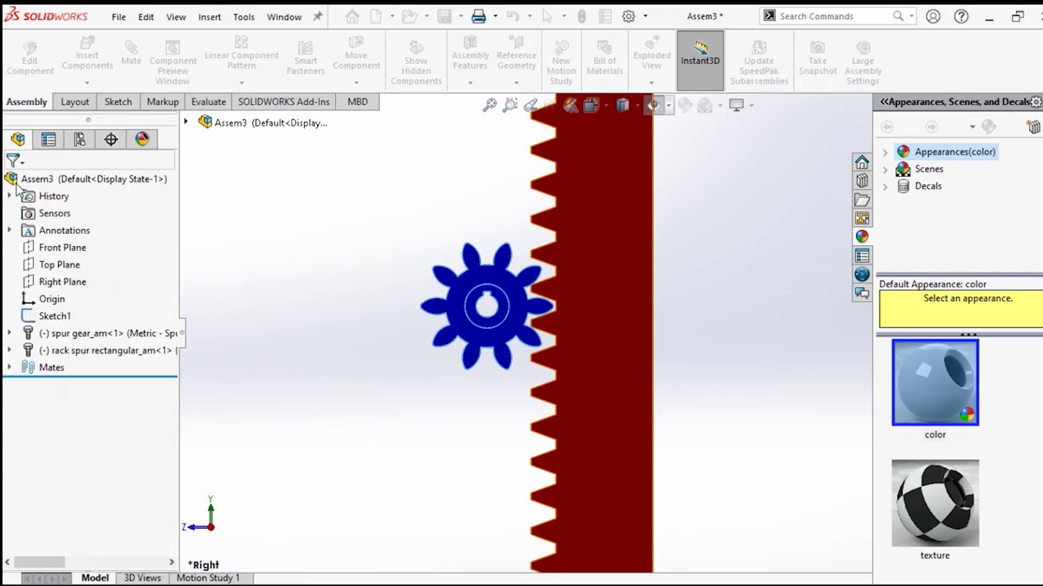
Step: Inspect the meshed gear and rack at an angle, and orient the view normal to the Right Plane
{"action": "middle_click_drag", "start_coordinate": [711, 265], "coordinate": [725, 223]}
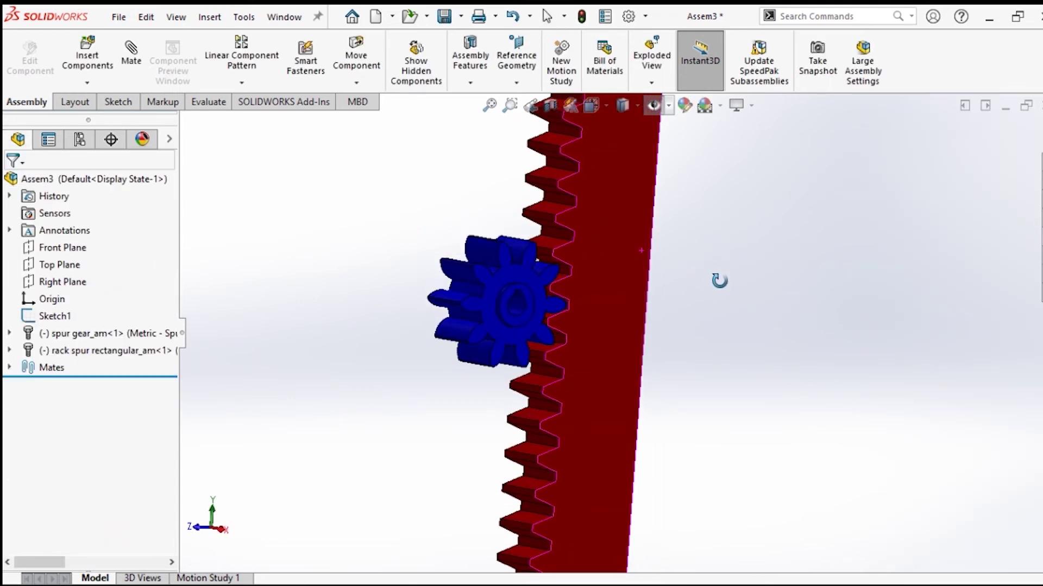
{"action": "left_click_drag", "start_coordinate": [719, 280], "coordinate": [738, 291]}
{"action": "key", "text": "Escape"}
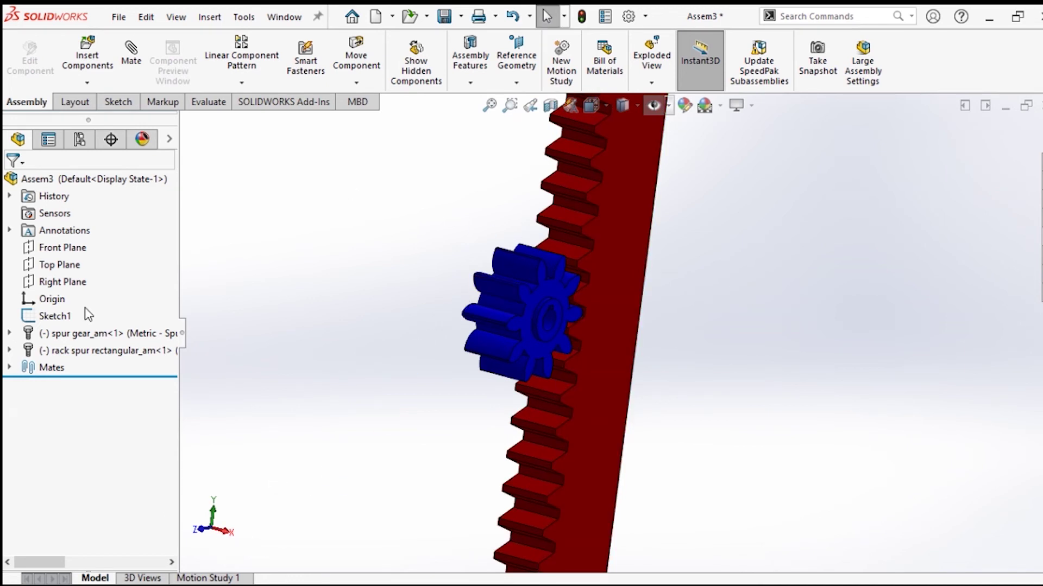
{"action": "left_click", "coordinate": [57, 284]}
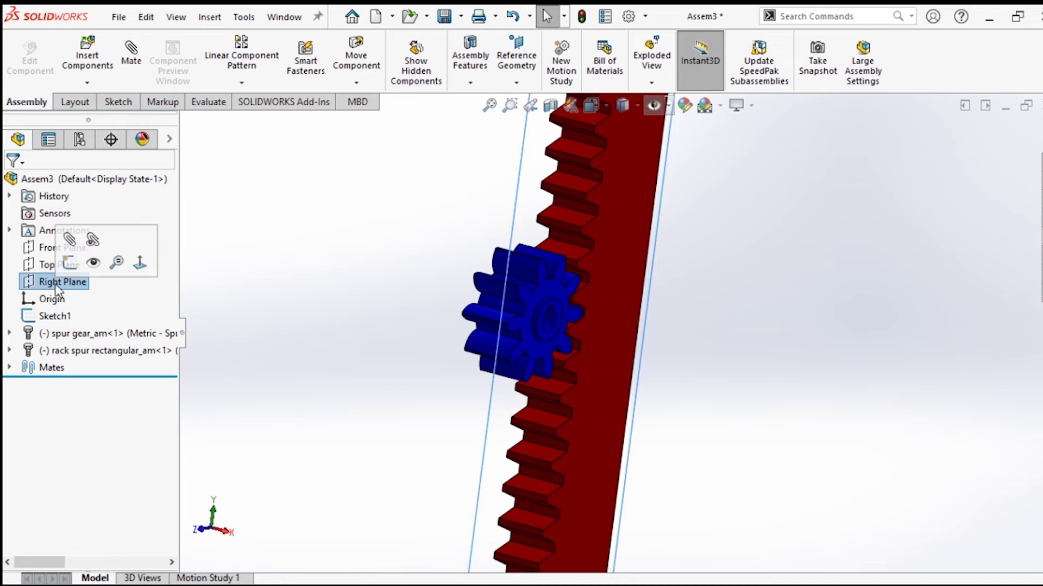
{"action": "left_click", "coordinate": [140, 263]}
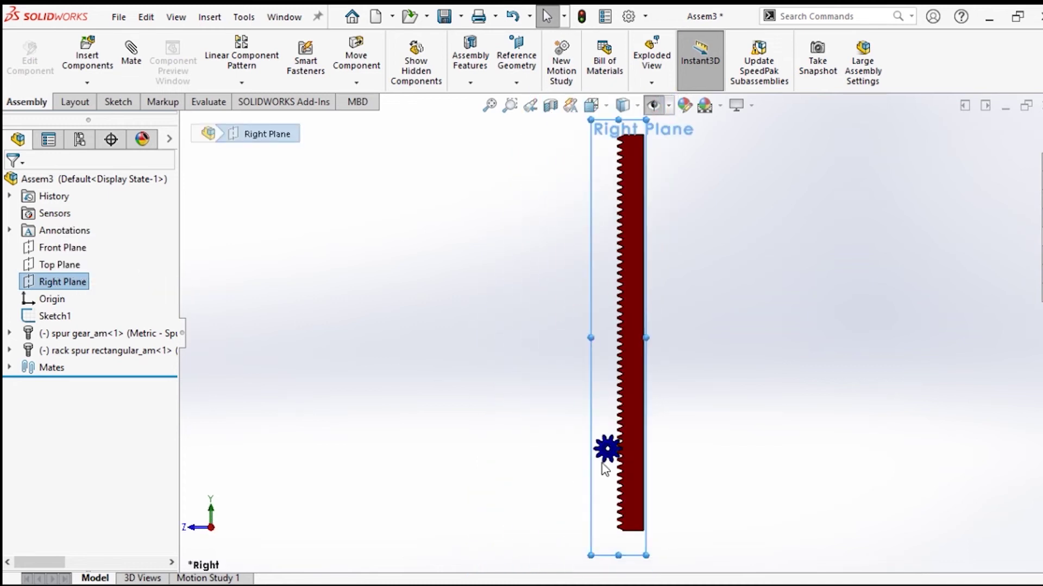
{"action": "scroll", "coordinate": [719, 543], "scroll_direction": "down", "scroll_amount": 3}
{"action": "left_click", "coordinate": [815, 459]}
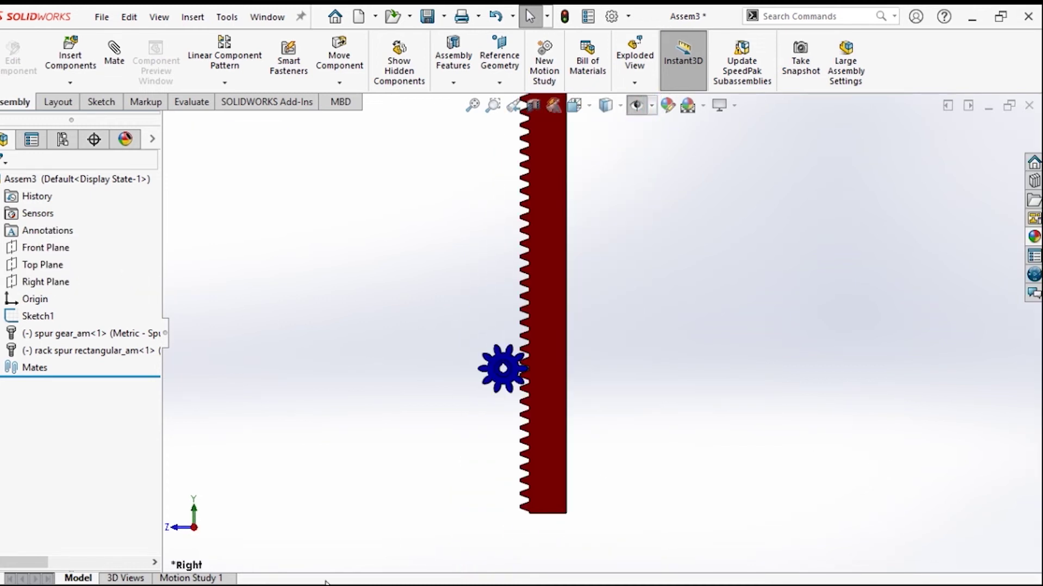
Step: Open Motion Study 1 with its timeline expanded, and extend the spur gear's key point to about 1 minute
{"action": "left_click", "coordinate": [183, 579]}
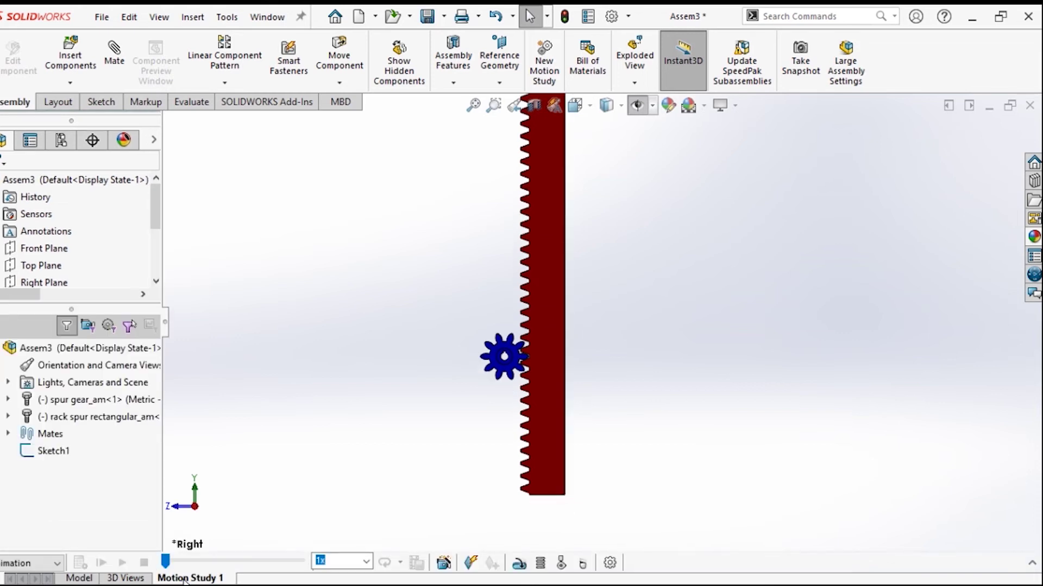
{"action": "left_click", "coordinate": [1031, 565]}
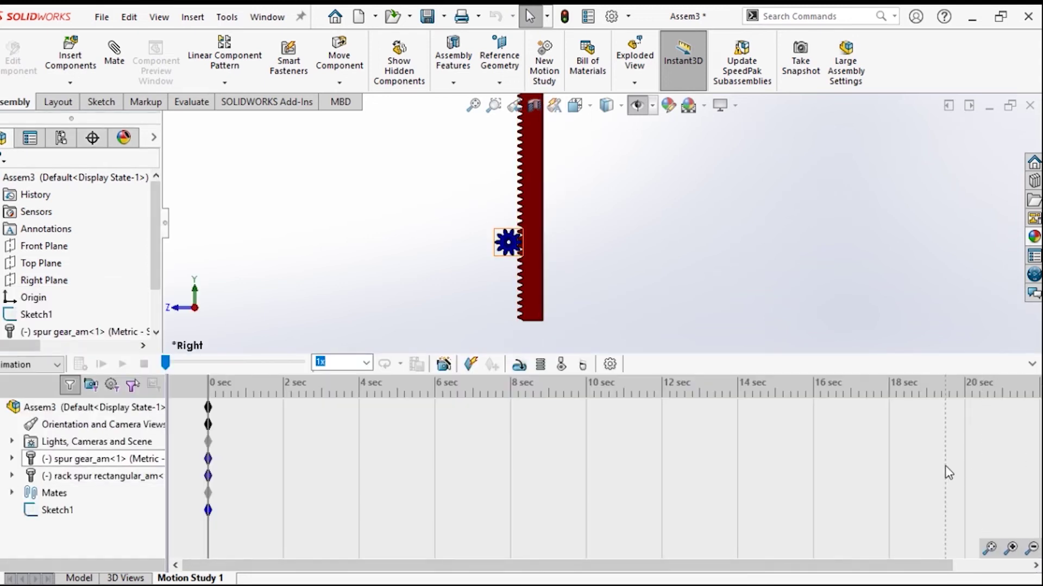
{"action": "left_click", "coordinate": [1033, 549]}
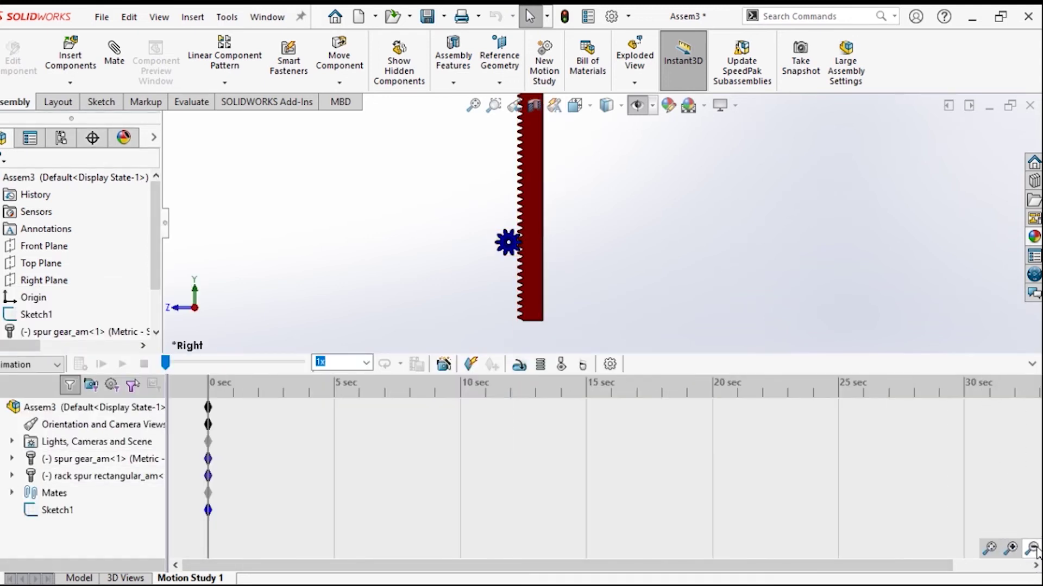
{"action": "left_click", "coordinate": [1032, 548]}
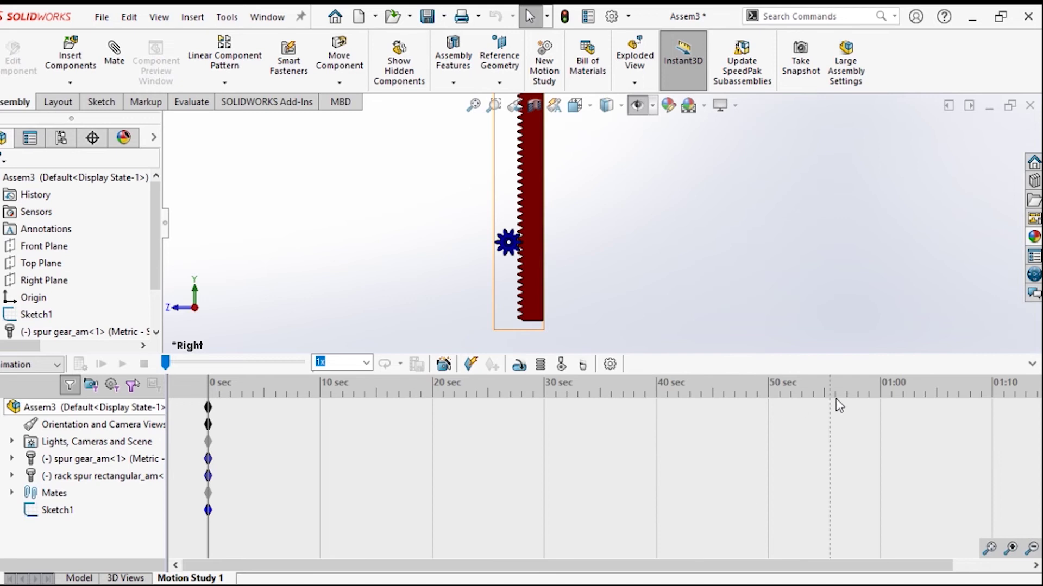
{"action": "left_click", "coordinate": [1032, 548]}
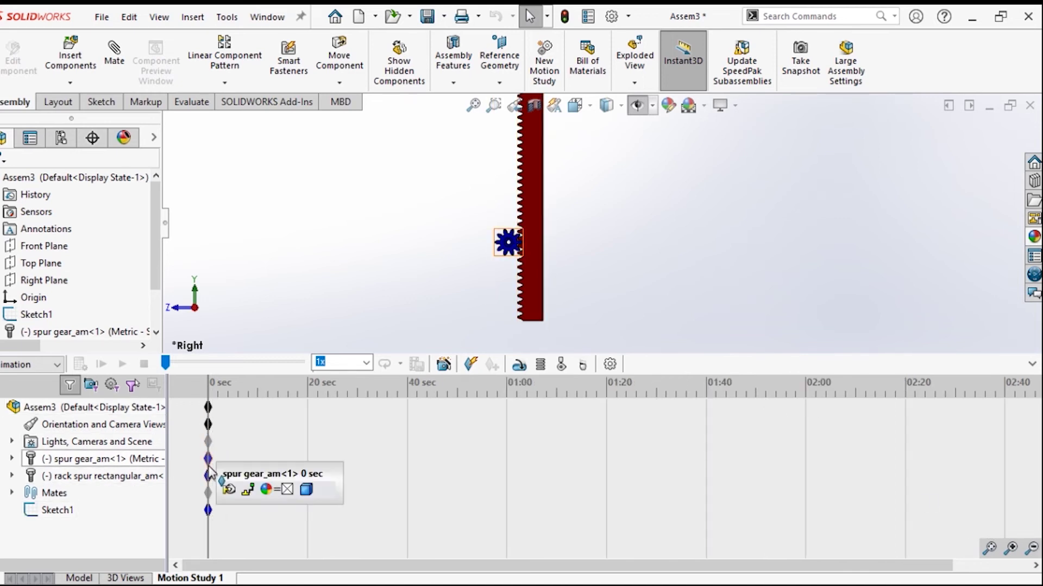
{"action": "left_click_drag", "start_coordinate": [208, 461], "coordinate": [506, 476]}
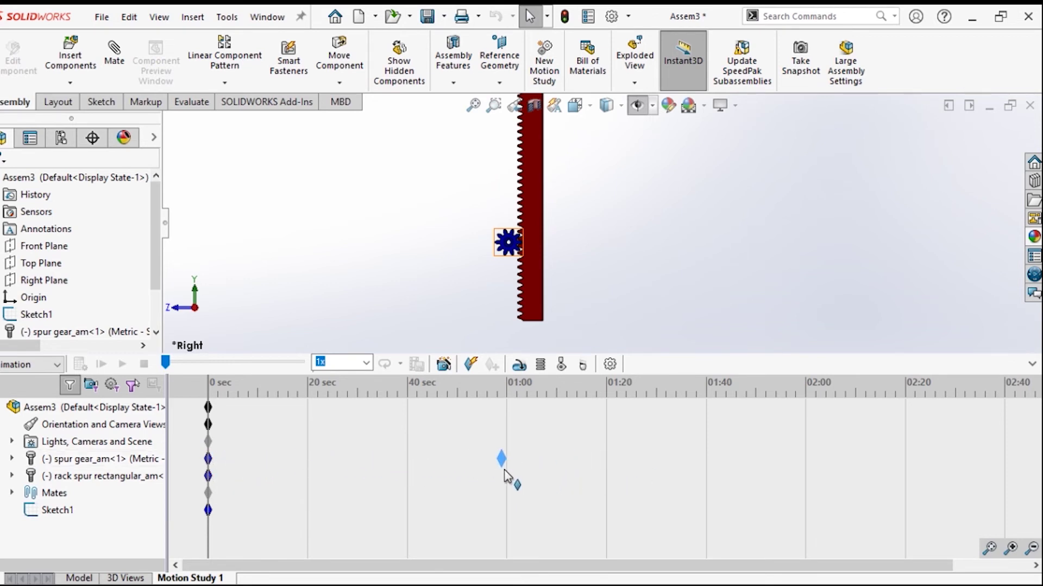
{"action": "left_click_drag", "start_coordinate": [515, 477], "coordinate": [516, 477]}
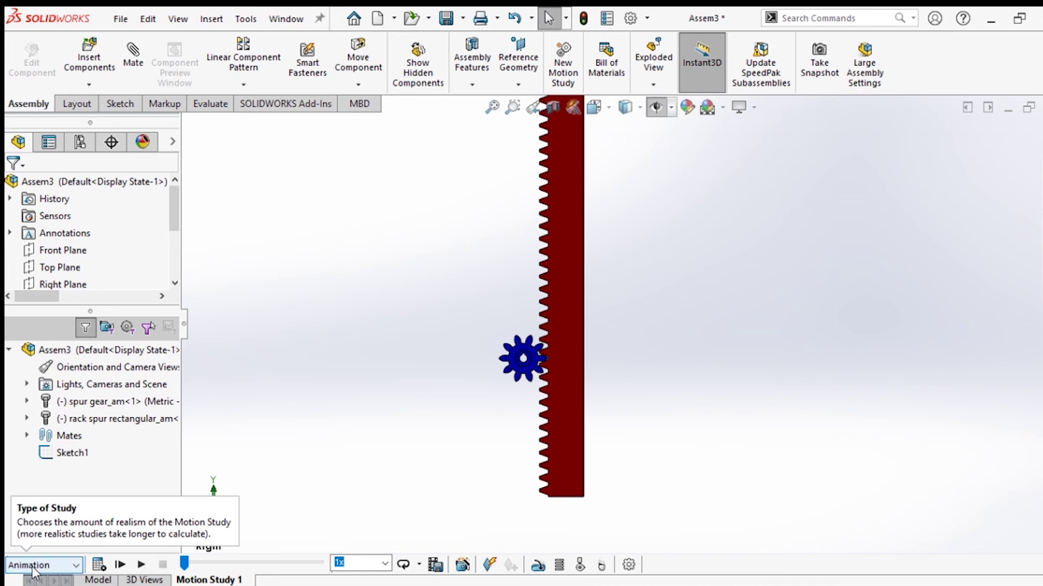
Step: Set the study type to Basic Motion and add a solid body contact between the rack and the spur gear
{"action": "left_click", "coordinate": [74, 565]}
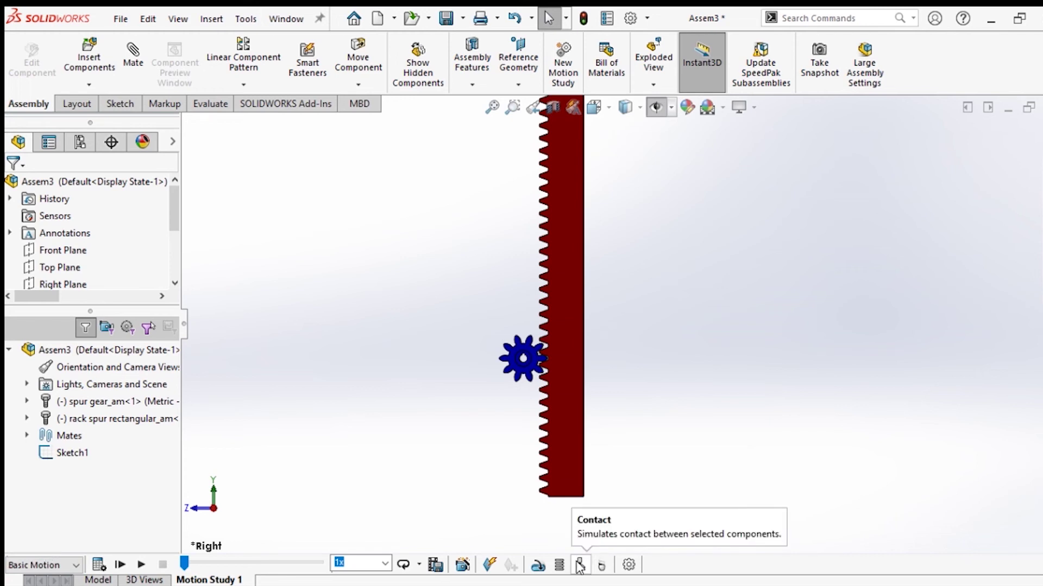
{"action": "left_click", "coordinate": [580, 566]}
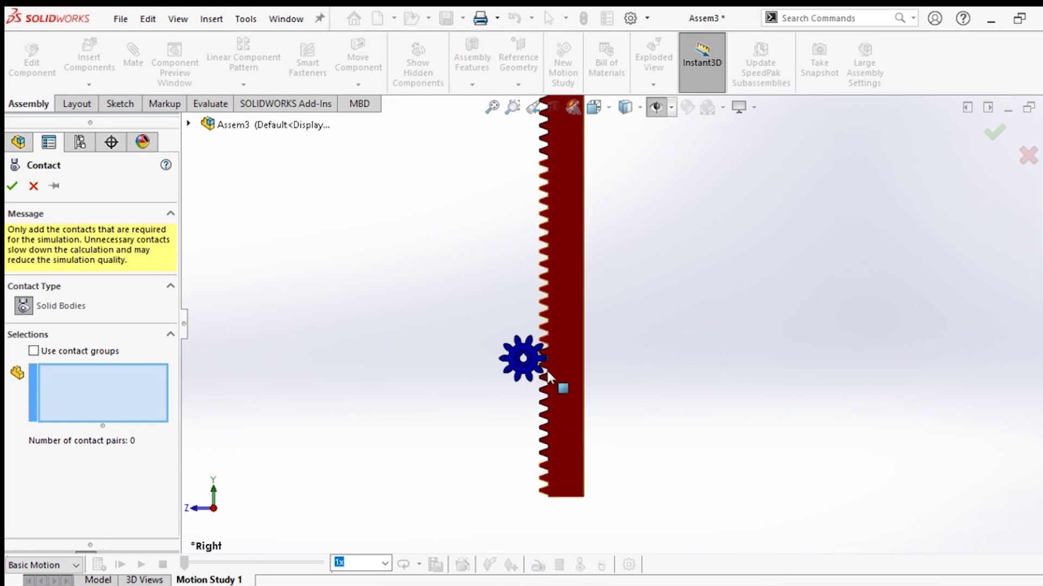
{"action": "scroll", "coordinate": [557, 374], "scroll_direction": "down", "scroll_amount": 8}
{"action": "left_click", "coordinate": [662, 266]}
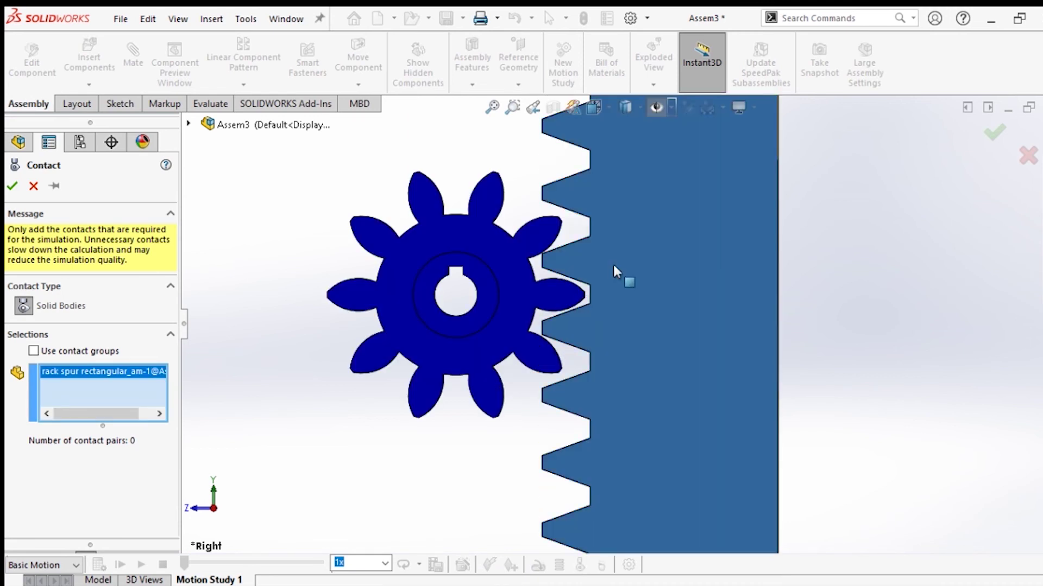
{"action": "left_click", "coordinate": [508, 251]}
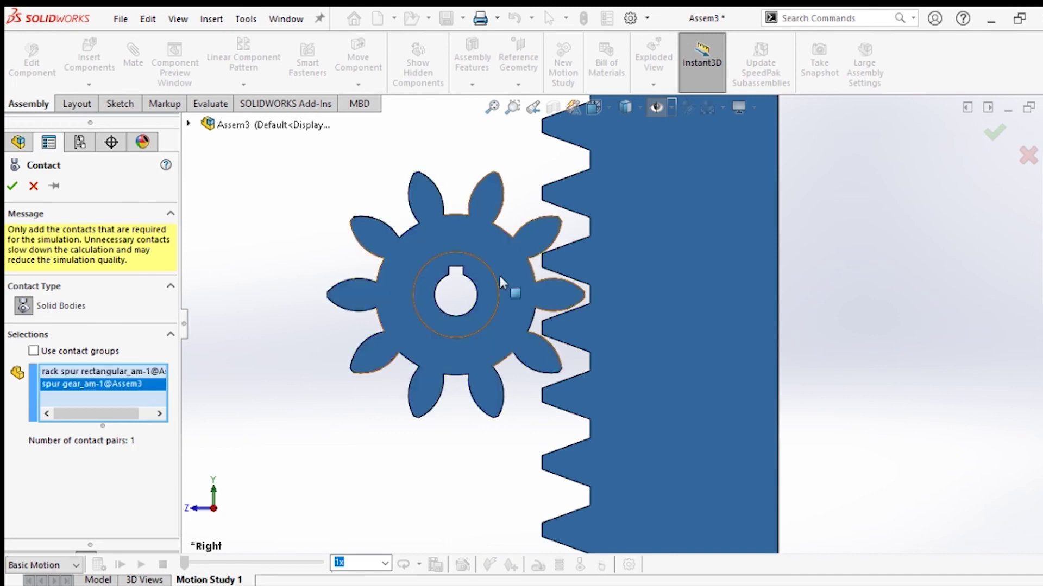
{"action": "left_click", "coordinate": [12, 185]}
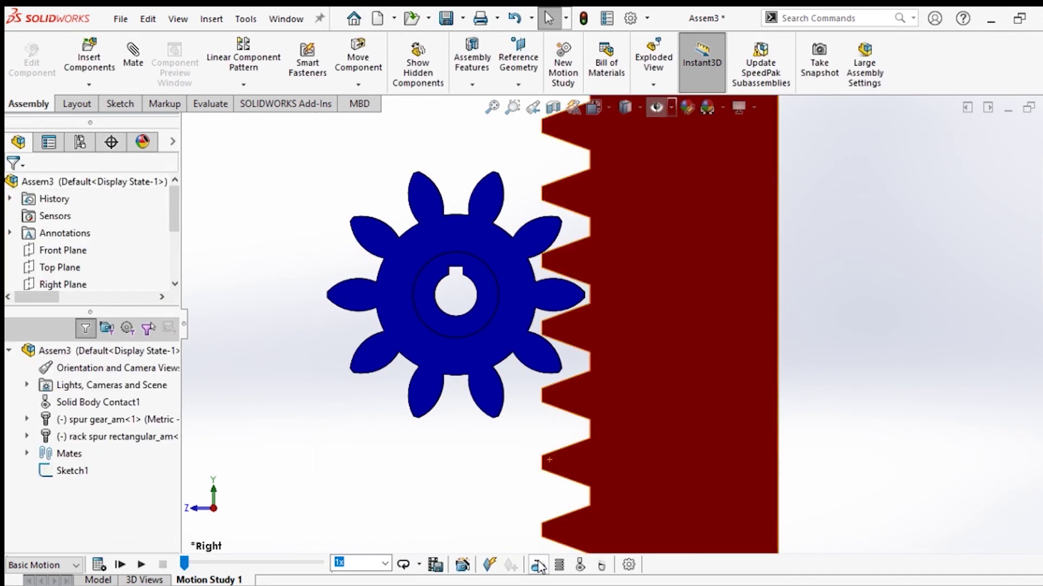
Step: Add a rotary motor on the spur gear's circular hub edge with reversed direction and a constant speed of 100 RPM
{"action": "left_click", "coordinate": [539, 566]}
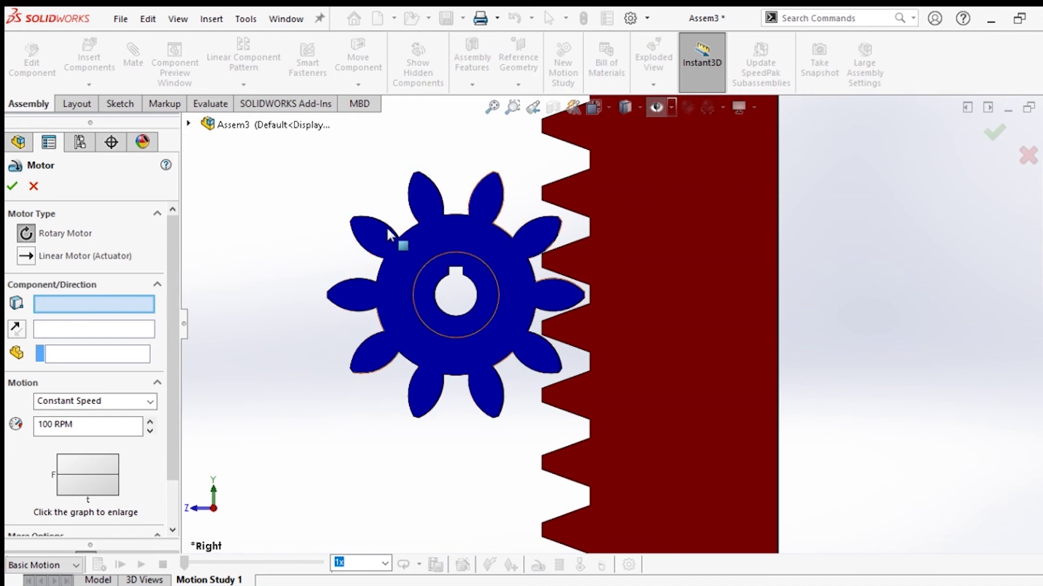
{"action": "left_click", "coordinate": [474, 261]}
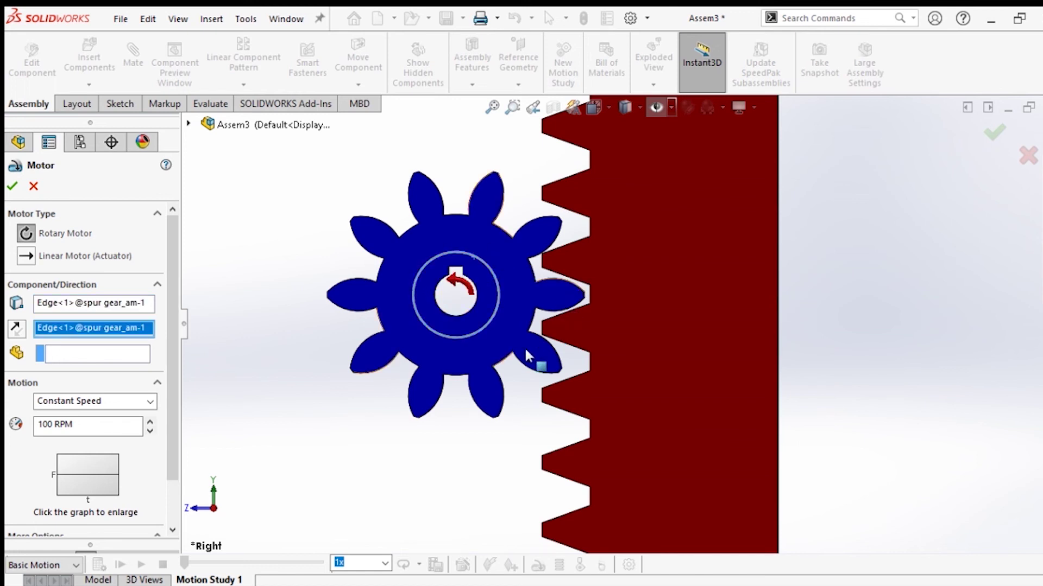
{"action": "scroll", "coordinate": [543, 339], "scroll_direction": "up", "scroll_amount": 1}
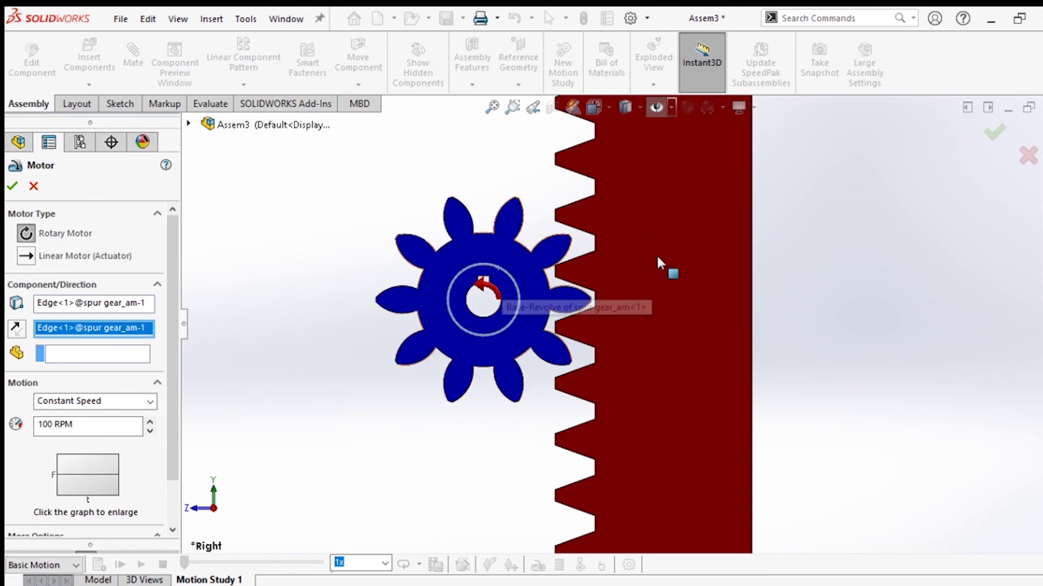
{"action": "middle_click_drag", "start_coordinate": [545, 291], "coordinate": [581, 268], "text": "ctrl"}
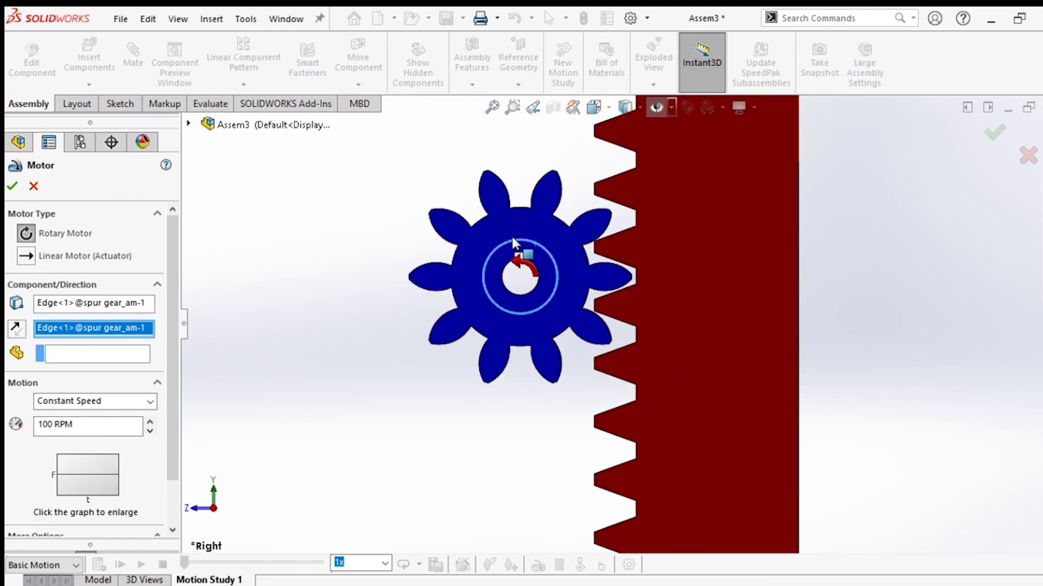
{"action": "left_click", "coordinate": [16, 328]}
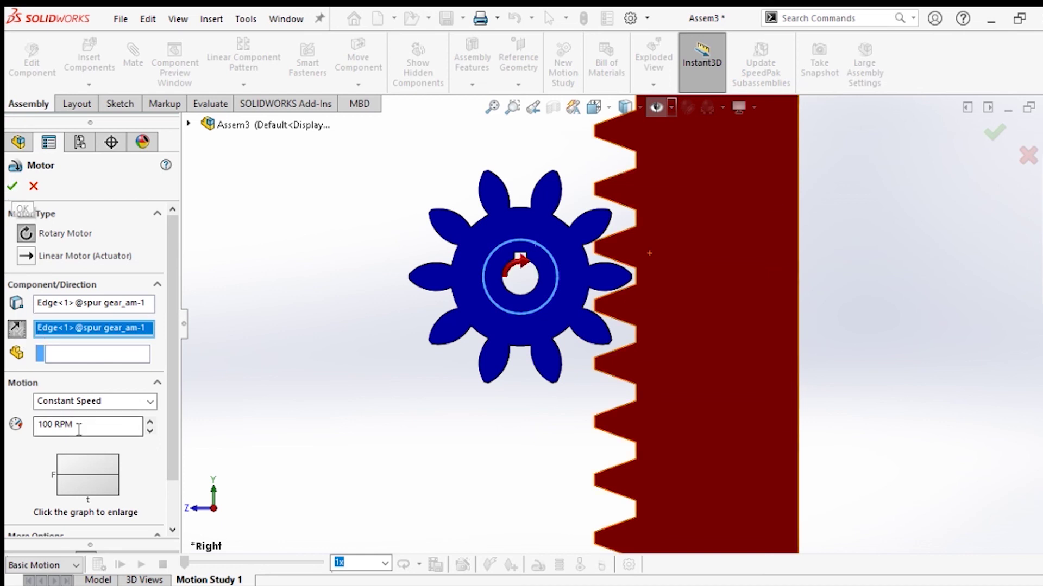
{"action": "left_click_drag", "start_coordinate": [76, 426], "coordinate": [15, 429]}
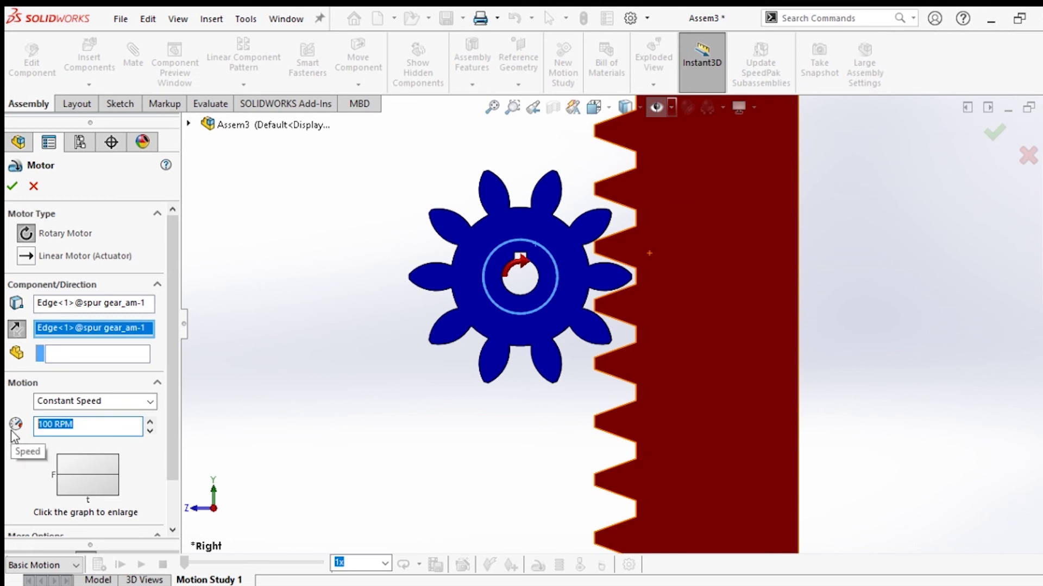
{"action": "left_click", "coordinate": [13, 187]}
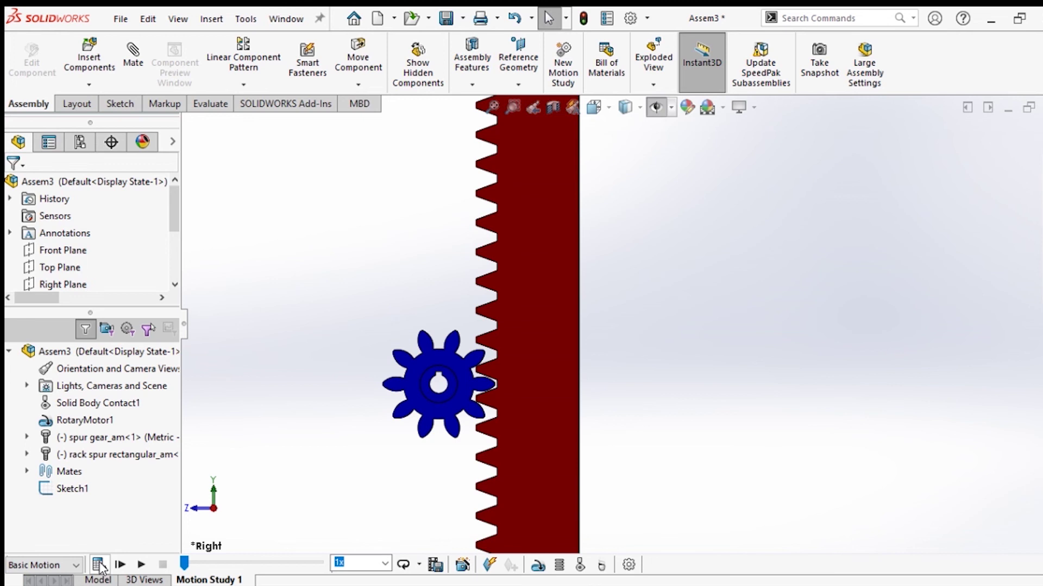
Step: Calculate the motion study and play it back in an angled close-up of the meshing teeth
{"action": "left_click", "coordinate": [99, 565]}
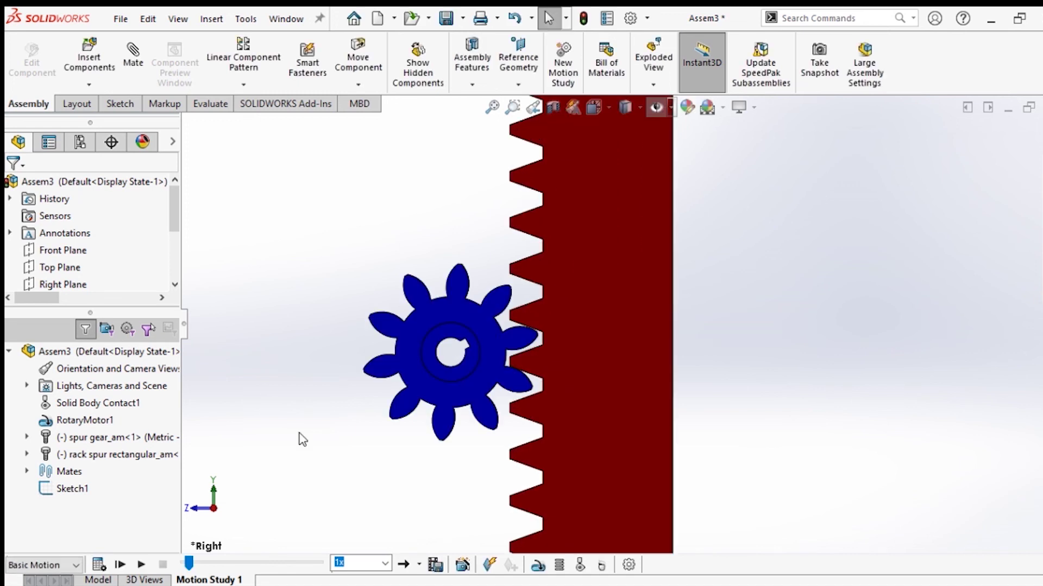
{"action": "middle_click_drag", "start_coordinate": [541, 387], "coordinate": [610, 365]}
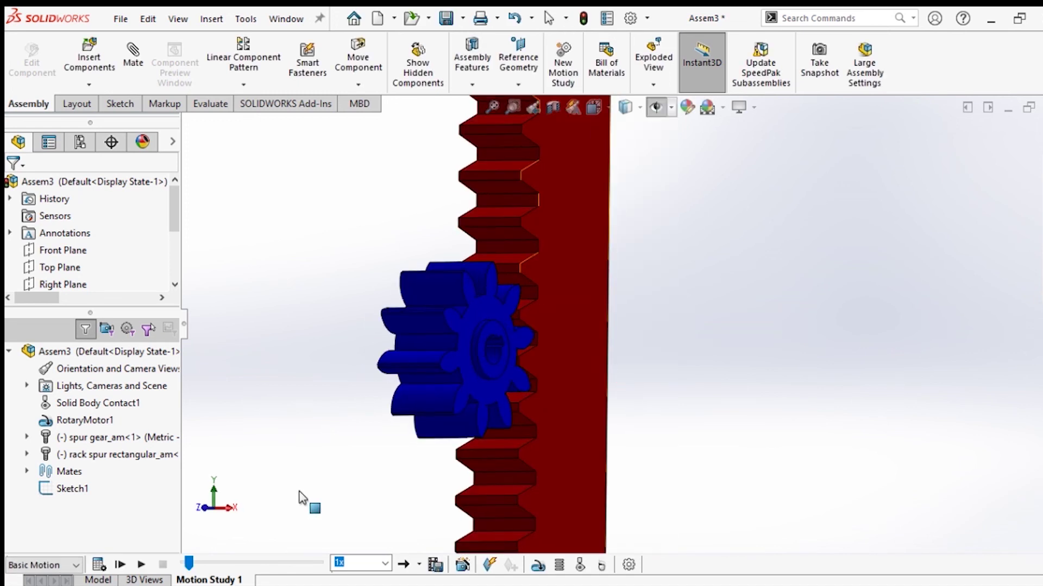
{"action": "left_click", "coordinate": [141, 566]}
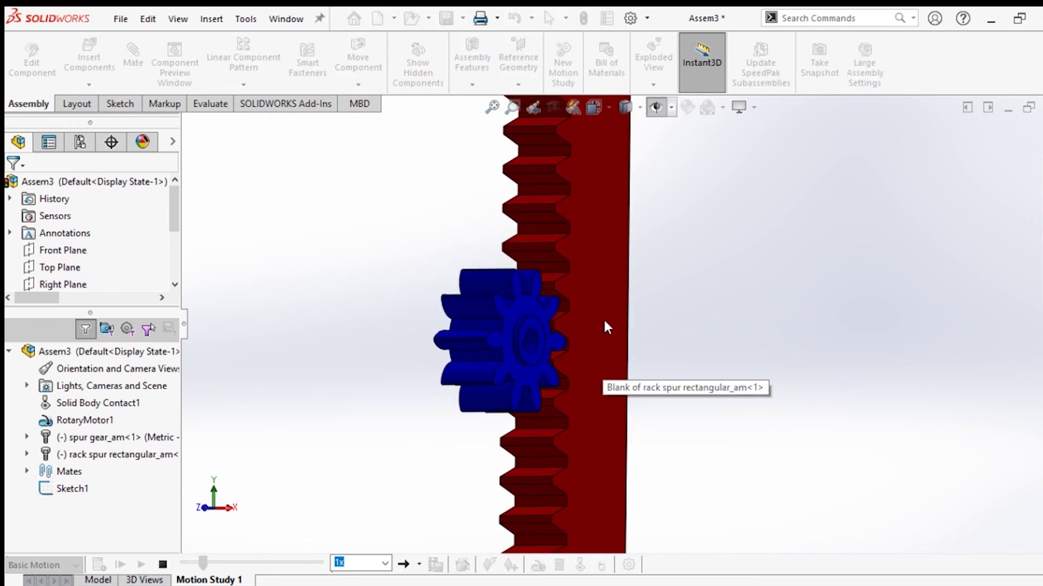
{"action": "scroll", "coordinate": [596, 314], "scroll_direction": "down", "scroll_amount": 1}
{"action": "scroll", "coordinate": [590, 332], "scroll_direction": "down", "scroll_amount": 2}
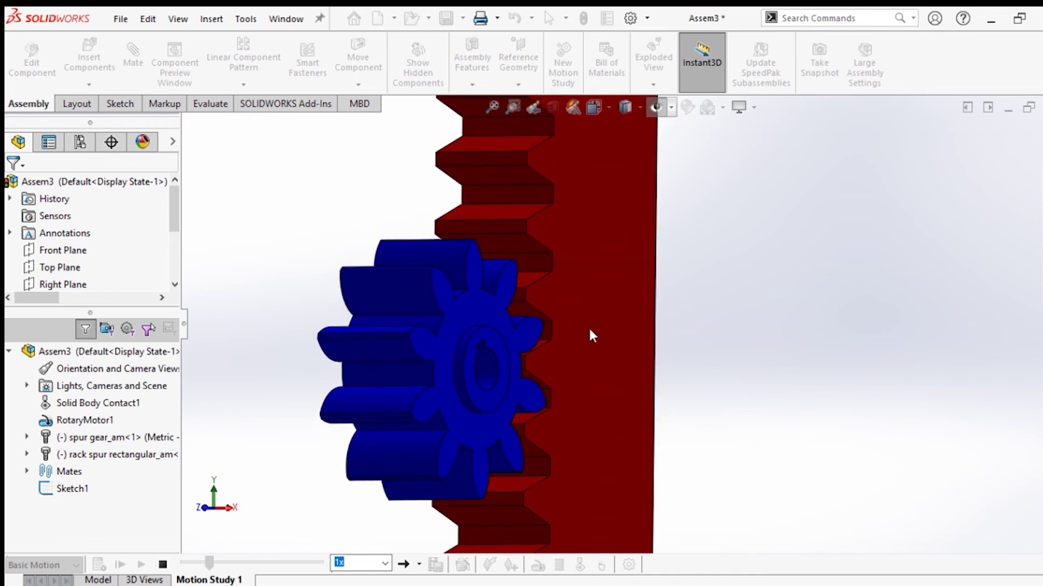